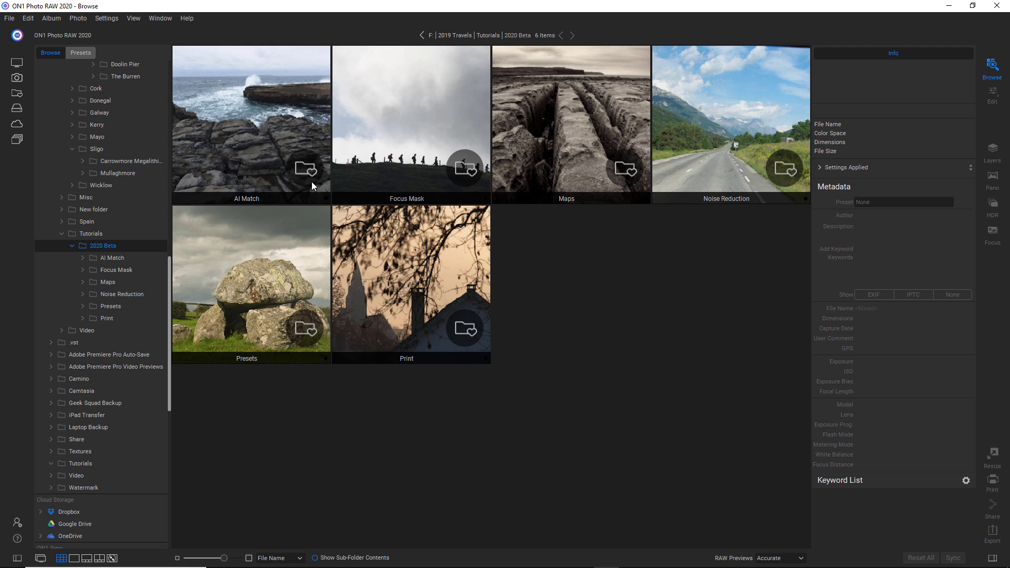
# - Open burren_370.raf from the AI Match folder in Develop and expand the Tone & Color settings
pyautogui.doubleClick(263, 123)
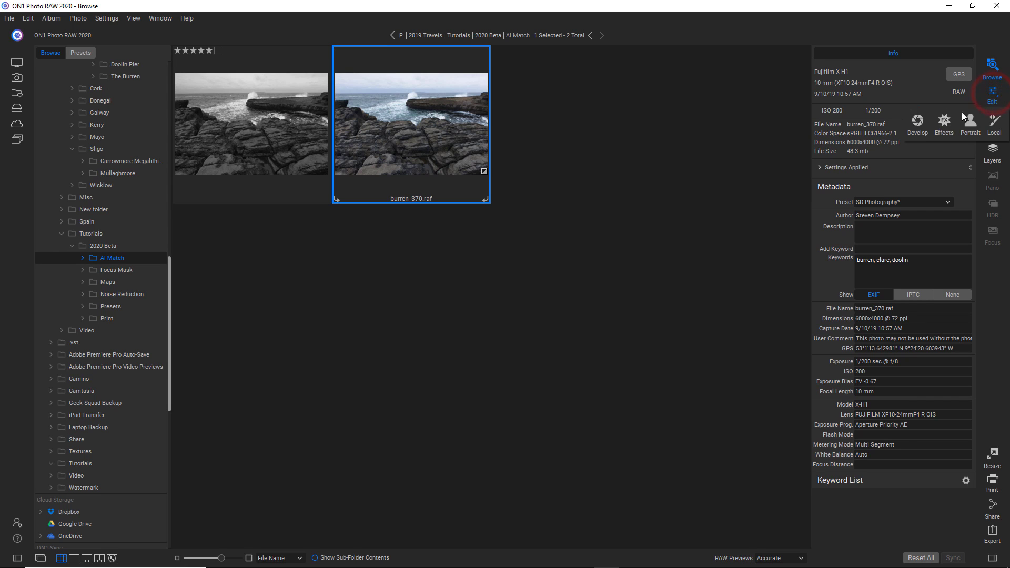
pyautogui.click(920, 129)
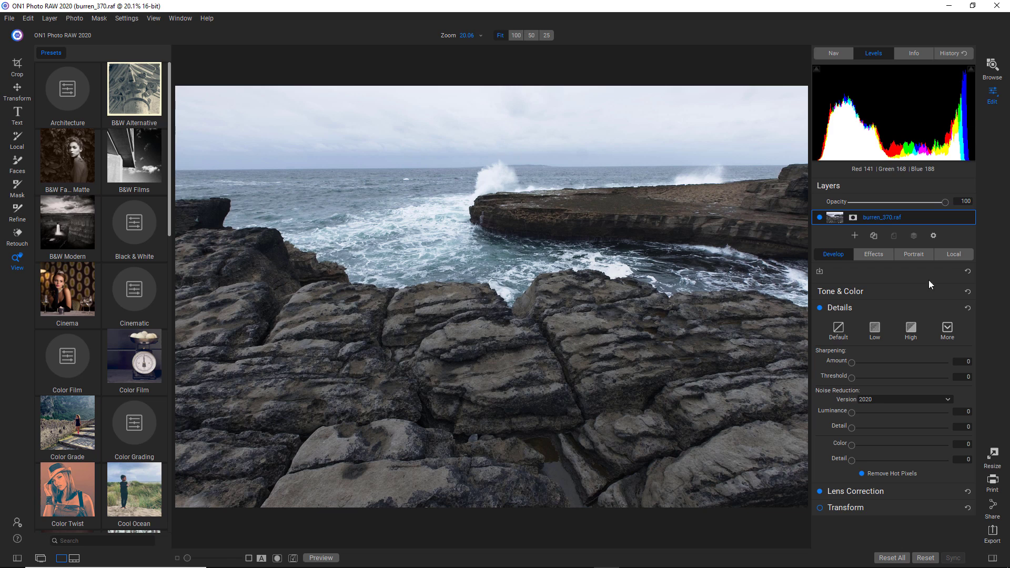
pyautogui.click(847, 292)
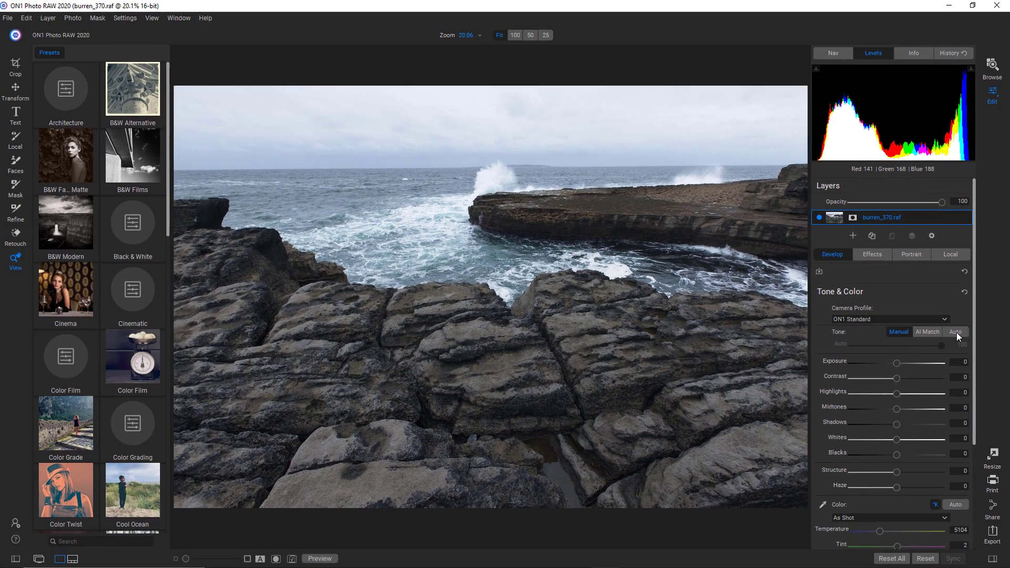
# - Apply the AI Match tone to burren_370.raf after trying the Auto tone and resetting all settings
pyautogui.click(915, 473)
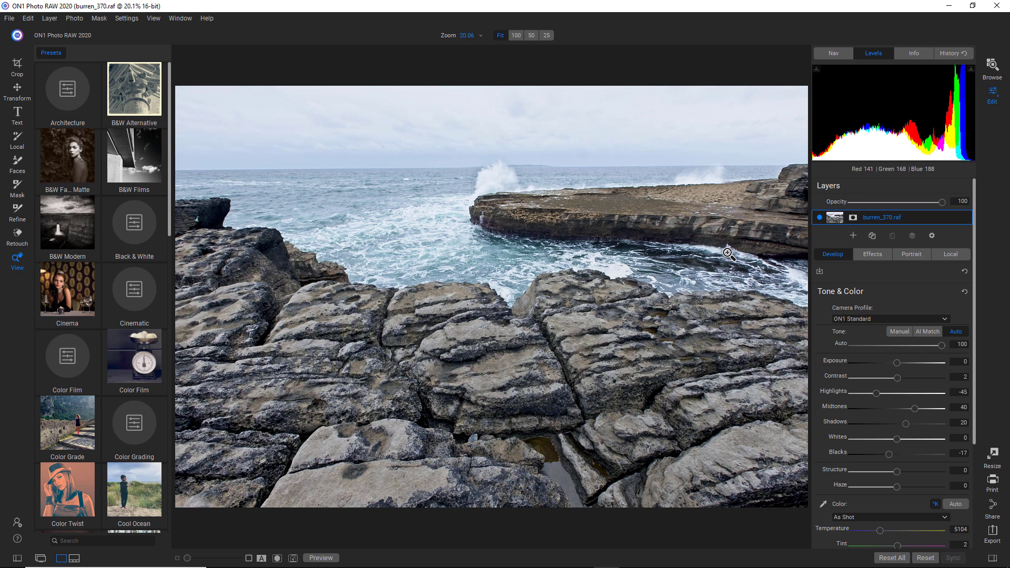
pyautogui.click(893, 557)
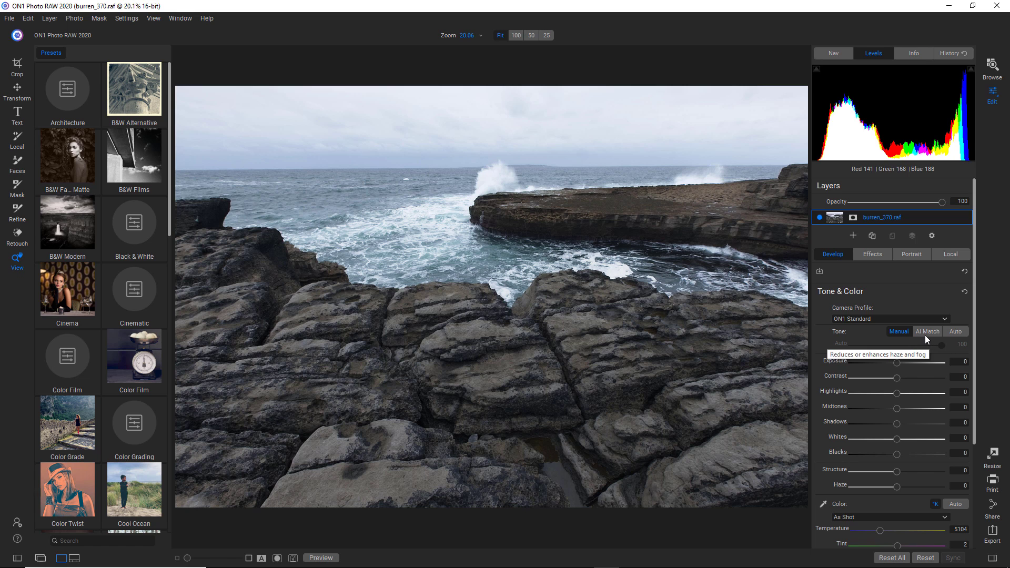
pyautogui.click(930, 333)
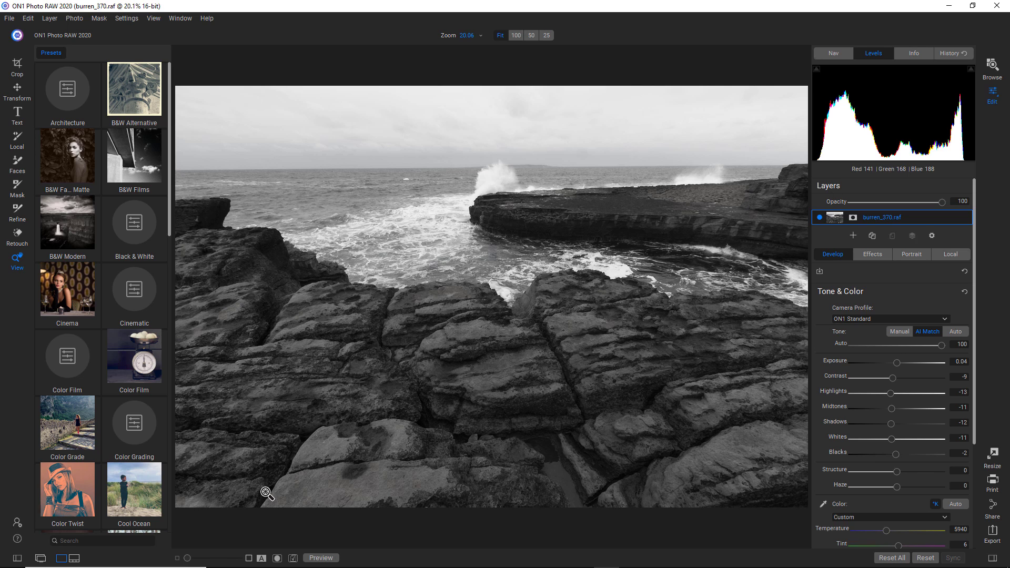
# - Show the filmstrip and compare the AI Match result with burren_369.jpg, returning to burren_370.raf
pyautogui.click(74, 558)
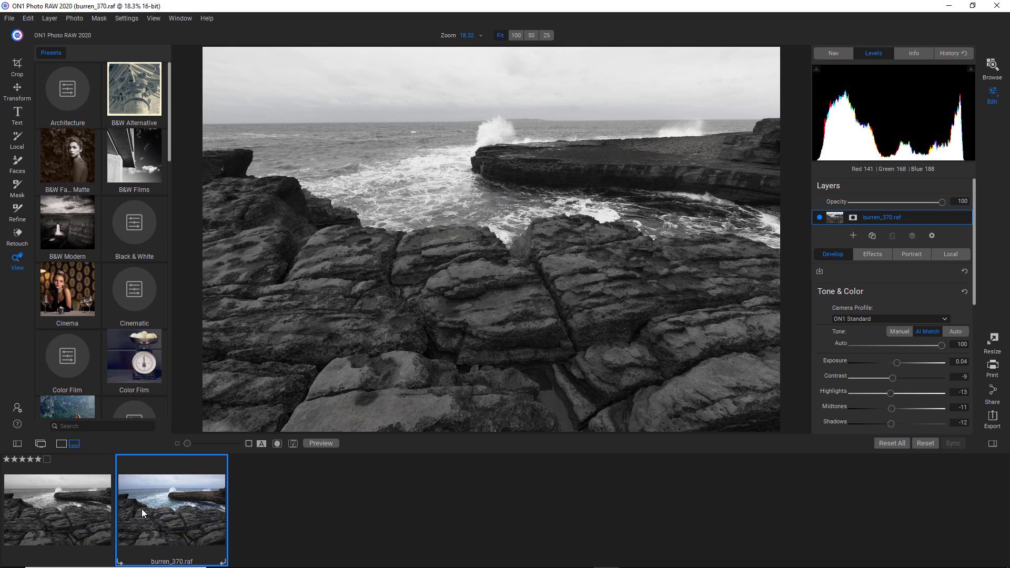
pyautogui.click(83, 511)
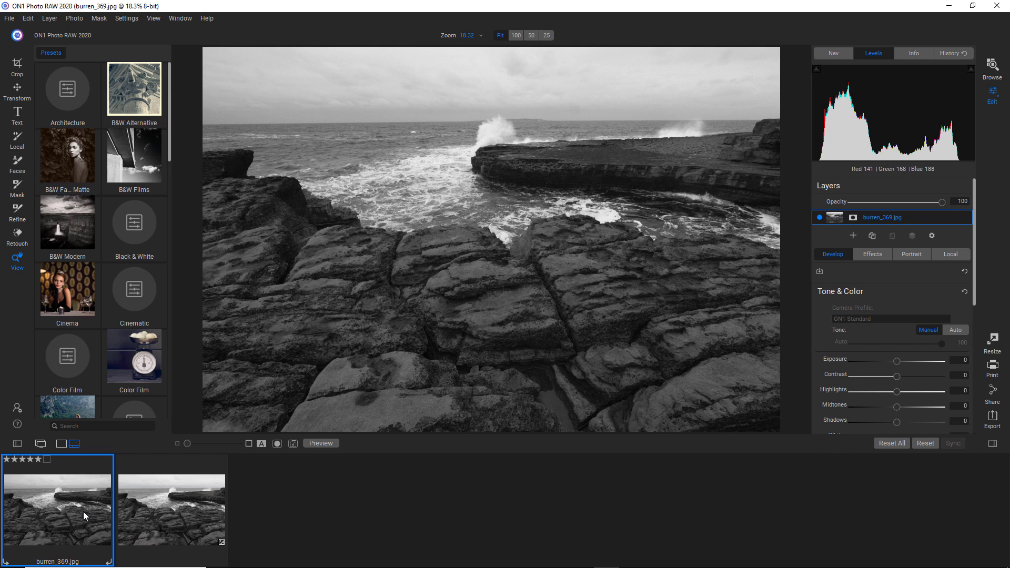
pyautogui.click(147, 515)
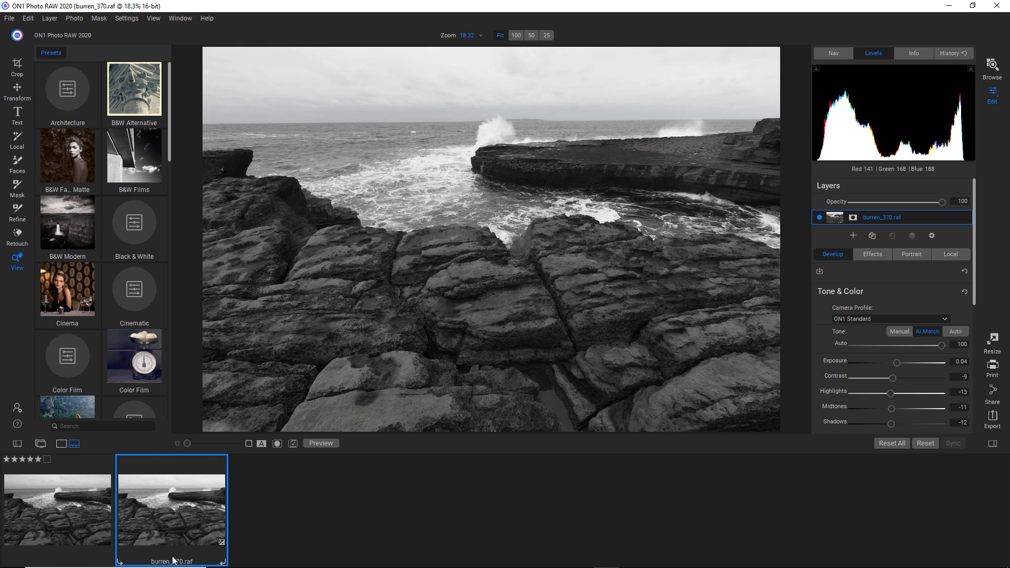
# - Go back to Browse and open cliffs_of_moher370.raf from the Focus Mask folder in 2020 Beta as a full preview
pyautogui.press('g')
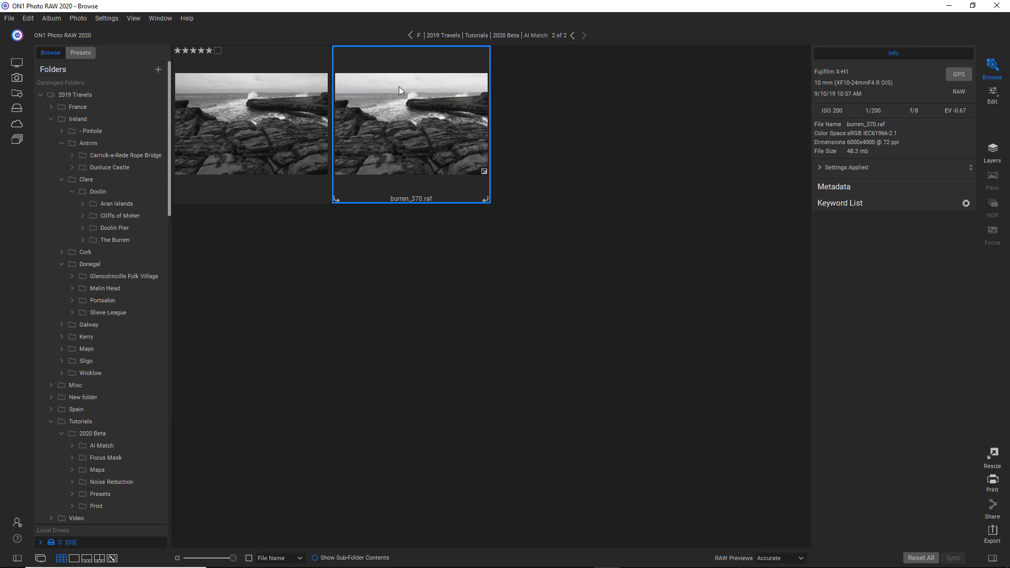
pyautogui.click(508, 36)
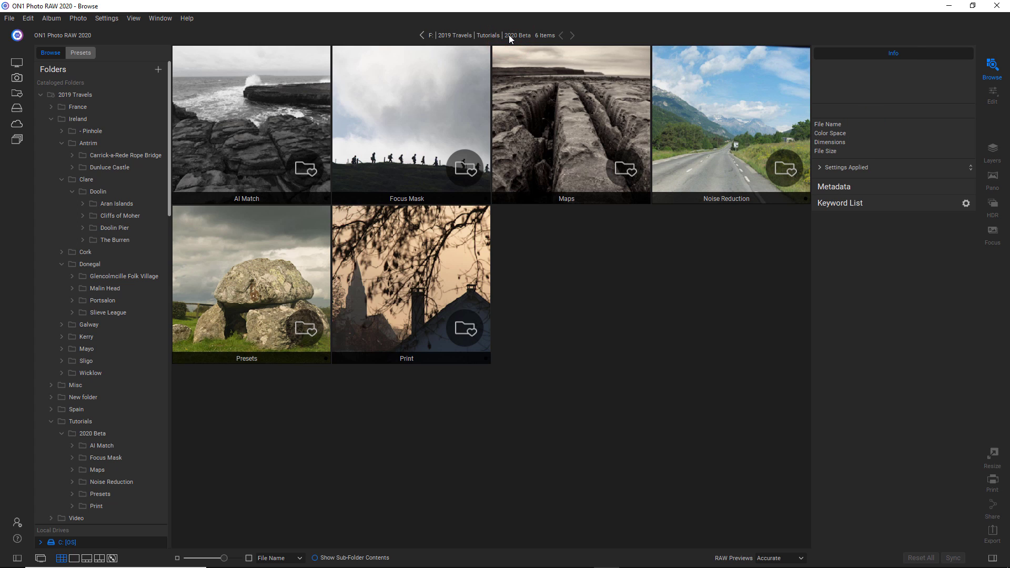
pyautogui.doubleClick(421, 127)
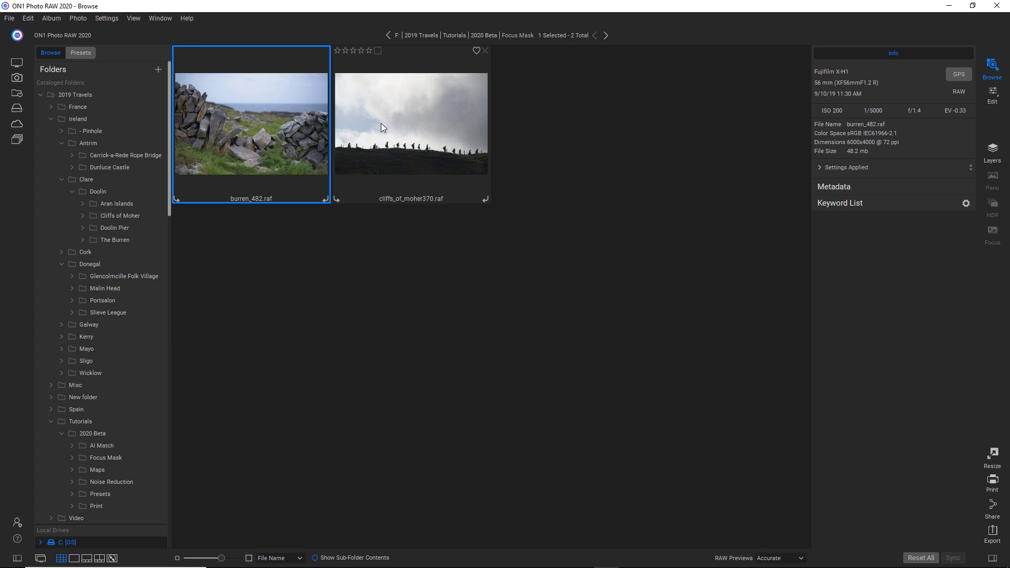
pyautogui.doubleClick(423, 161)
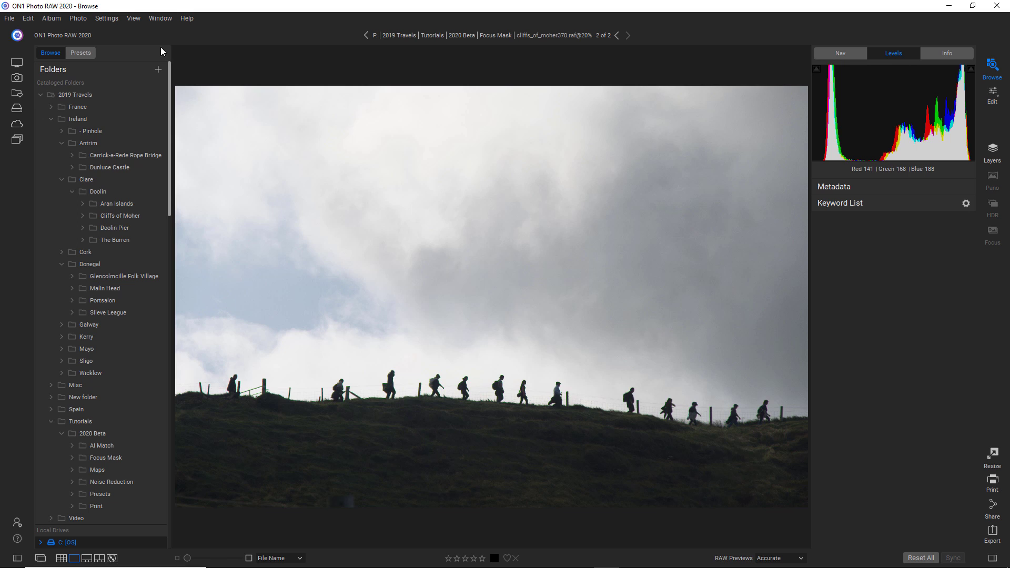
# - Show the focus mask on the hikers photo and view it on burren_482.raf as well
pyautogui.click(135, 19)
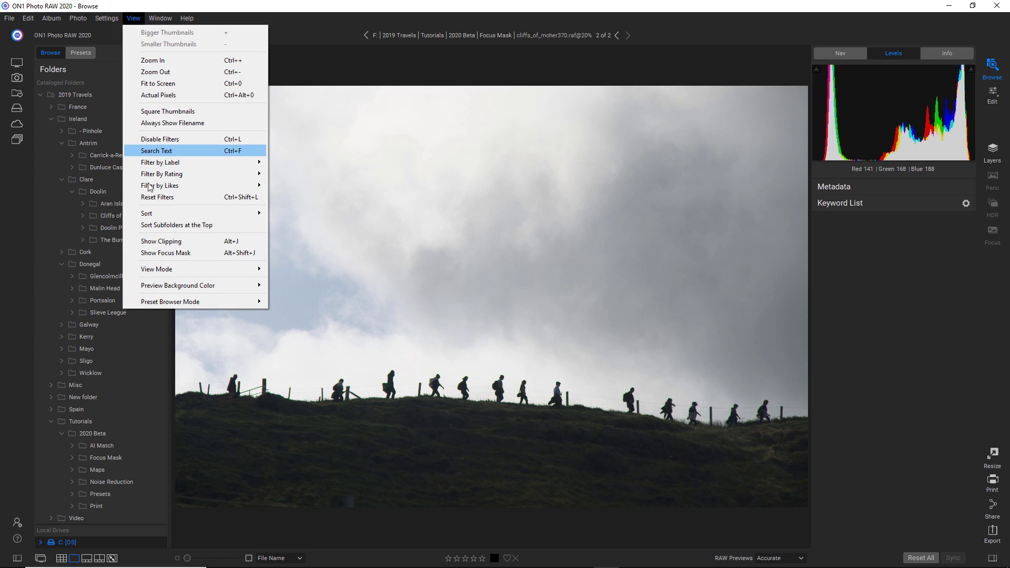
pyautogui.click(167, 253)
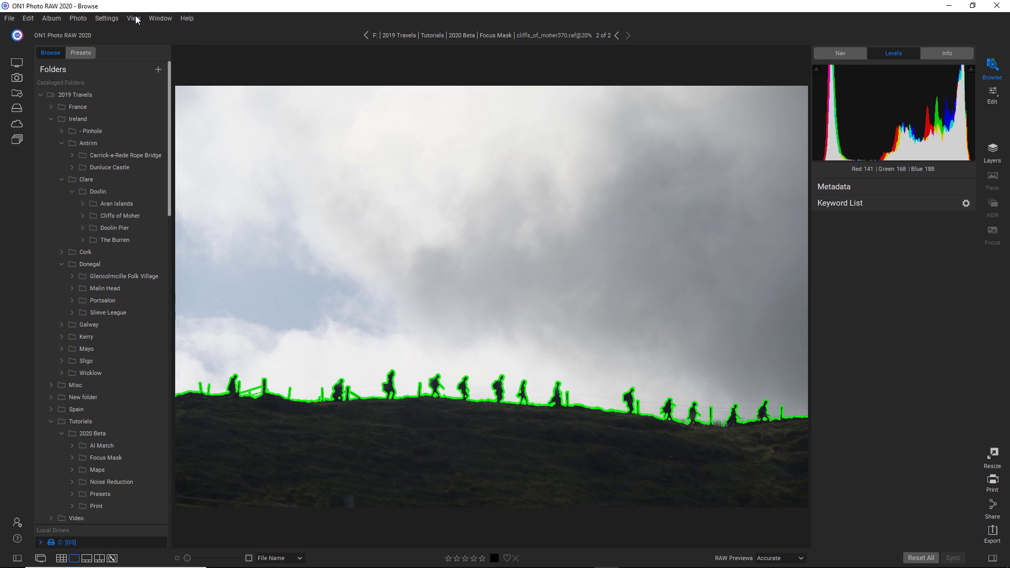
pyautogui.click(504, 34)
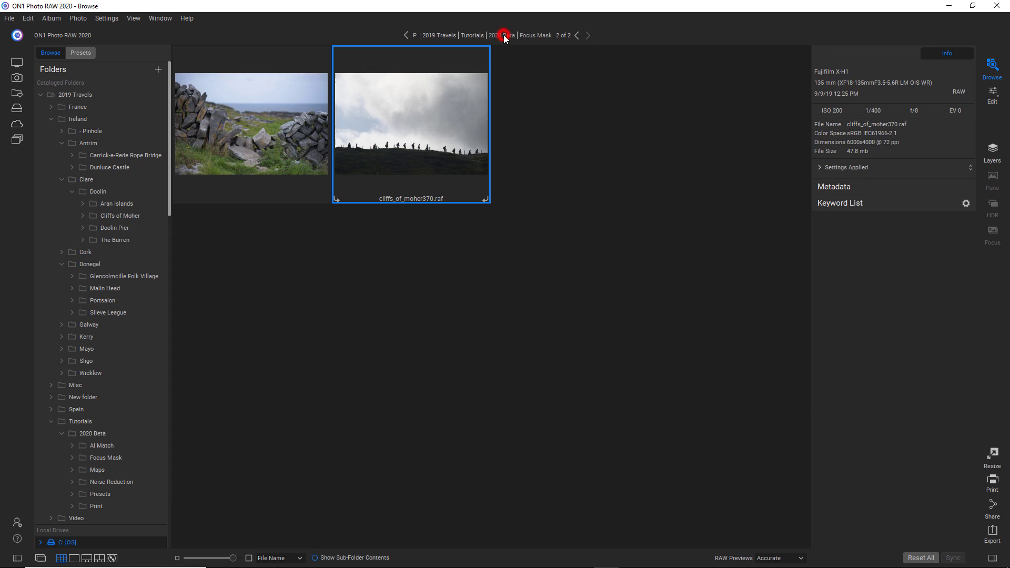
pyautogui.doubleClick(294, 133)
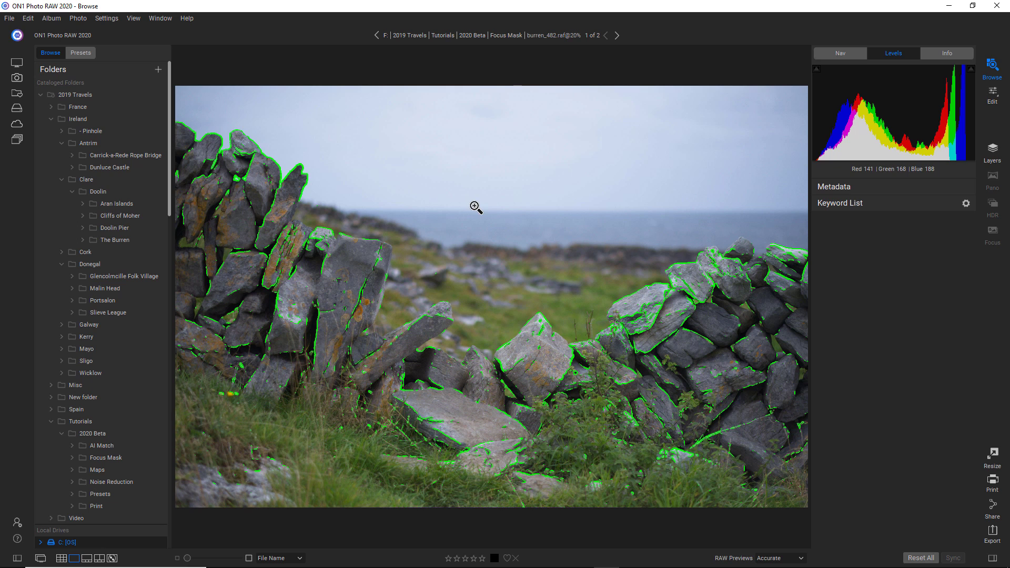
# - Open the Maps folder of 2020 Beta in map view and select burren044.raf
pyautogui.click(472, 36)
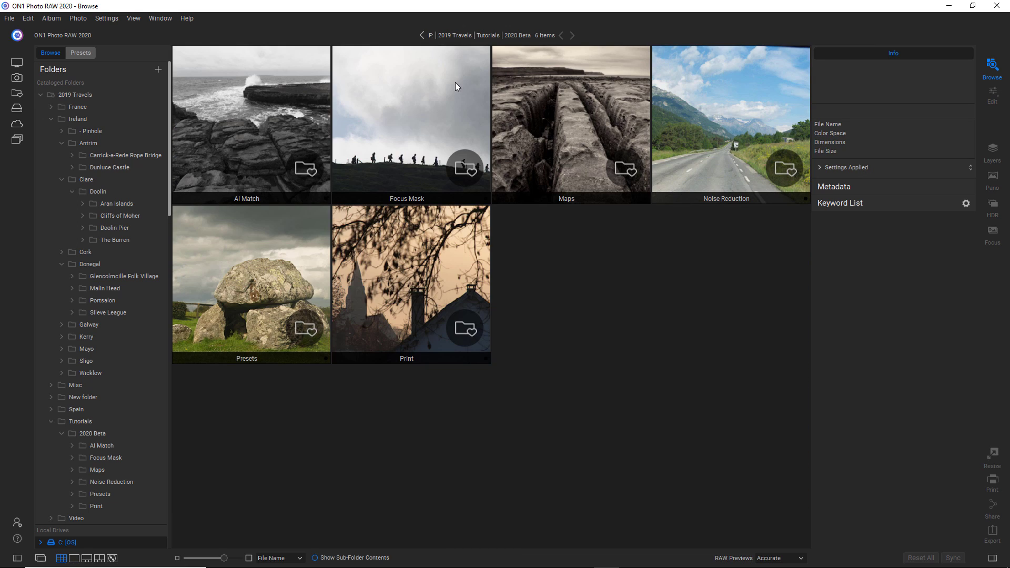
pyautogui.doubleClick(565, 116)
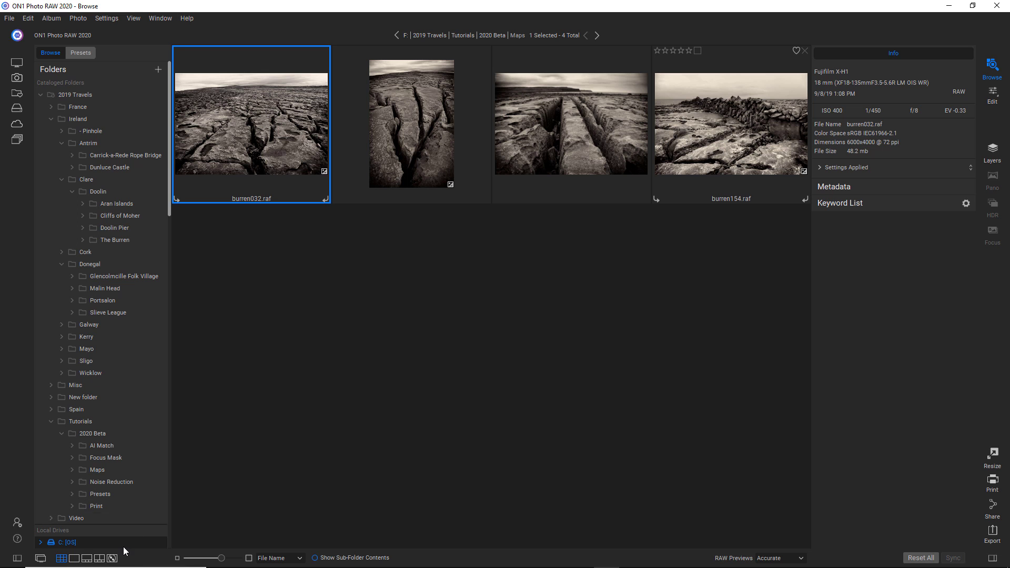
pyautogui.click(112, 557)
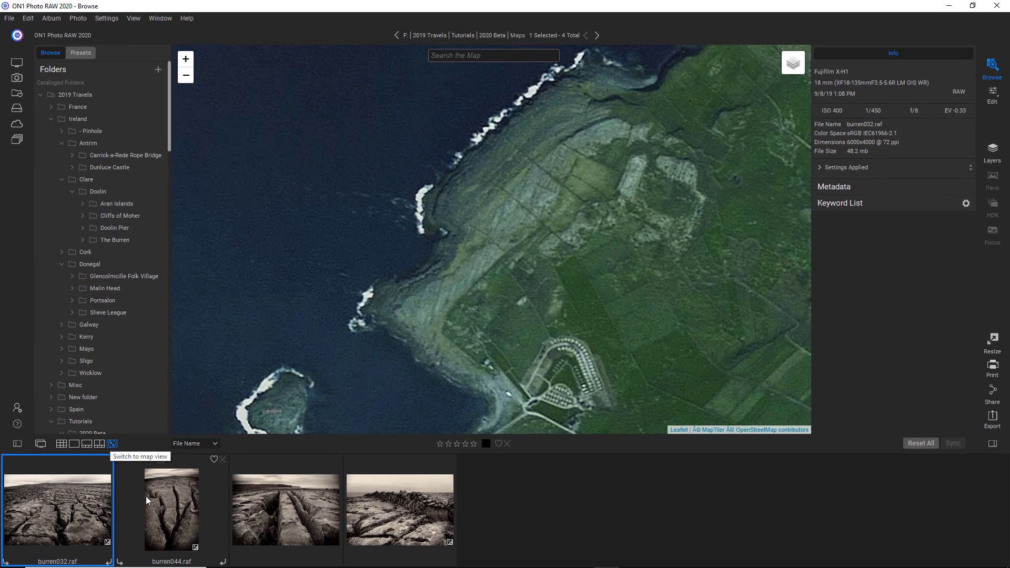
pyautogui.click(158, 507)
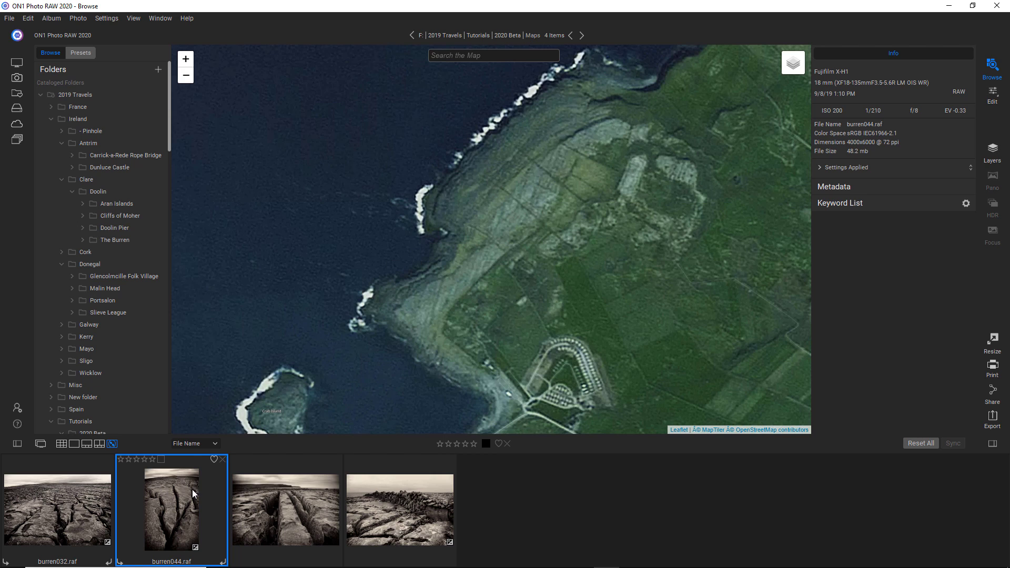
# - Search the map for "Doolin, Ireland" and go to the Doolin subcity result in Munster
pyautogui.click(495, 56)
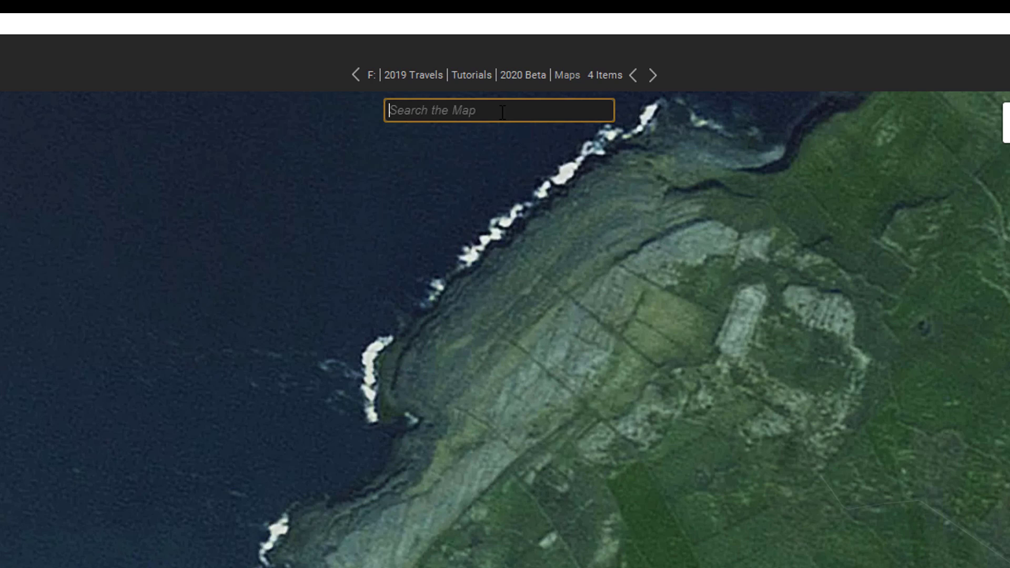
pyautogui.write('Doolin')
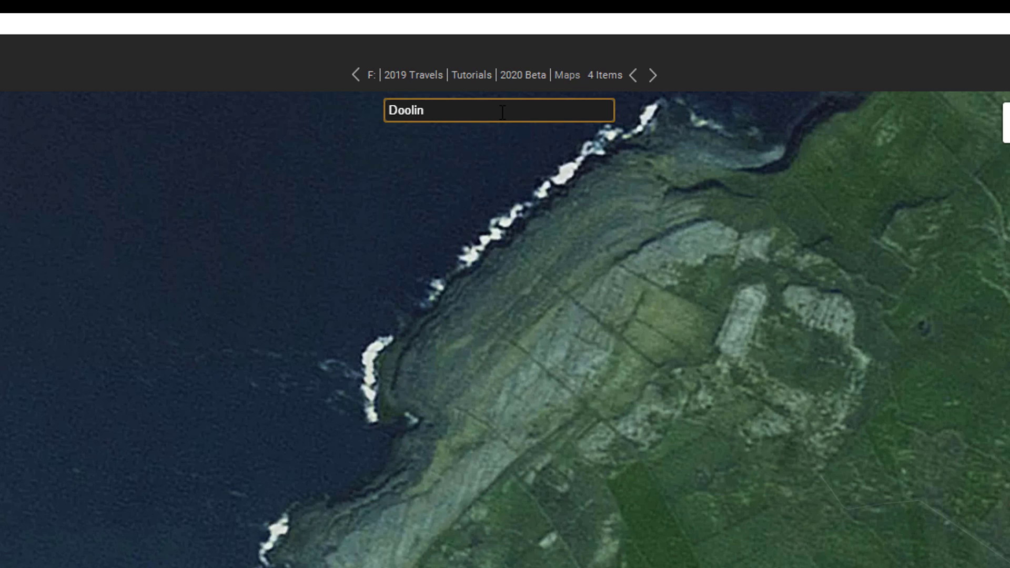
pyautogui.write(', Ireland')
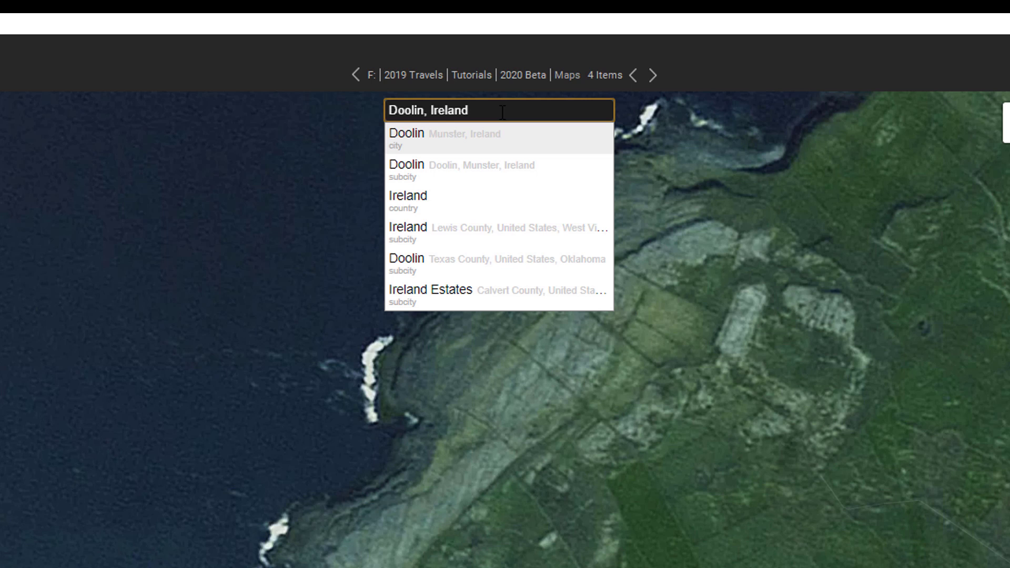
pyautogui.click(421, 174)
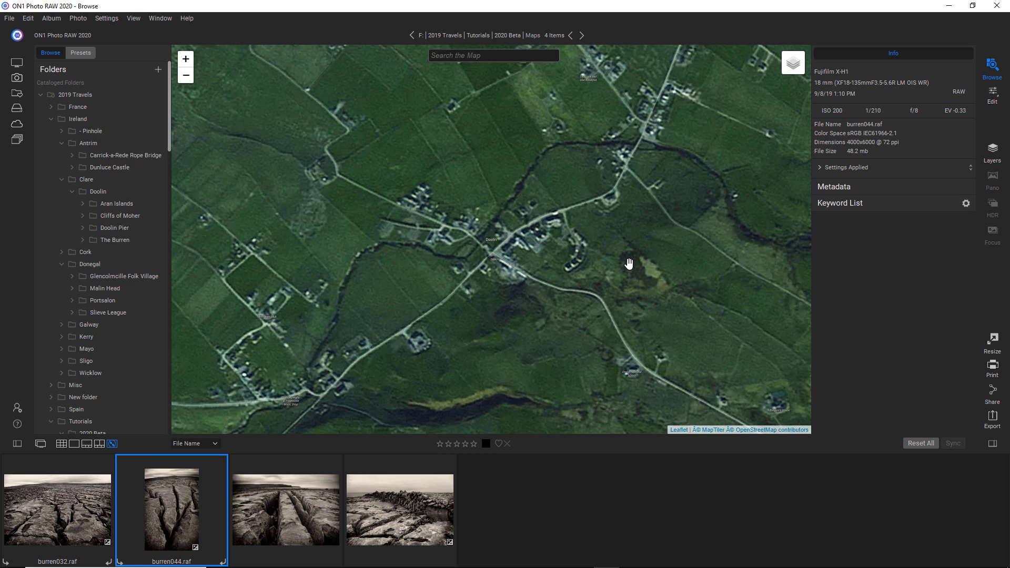
# - Set the location of burren044.raf on the rocky coast just northwest of the horseshoe-shaped site west of Doolin
pyautogui.click(187, 77)
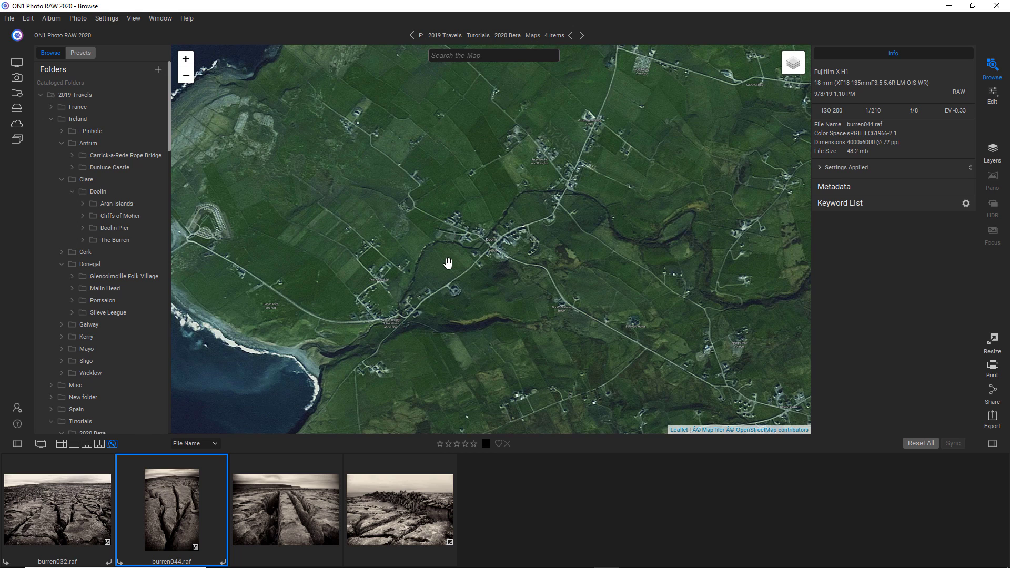
pyautogui.moveTo(447, 264); pyautogui.dragTo(631, 311)
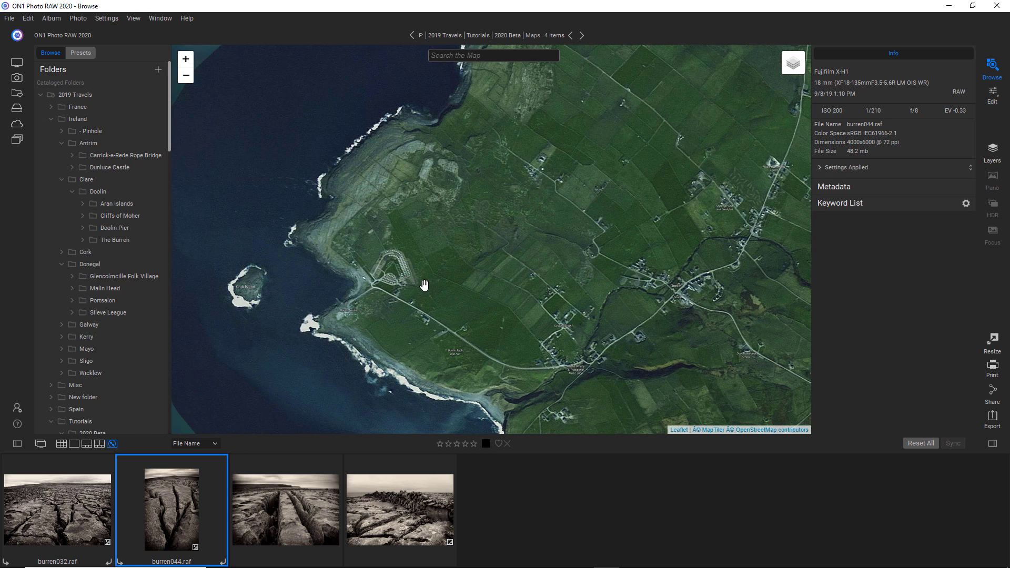
pyautogui.moveTo(423, 286); pyautogui.dragTo(496, 304)
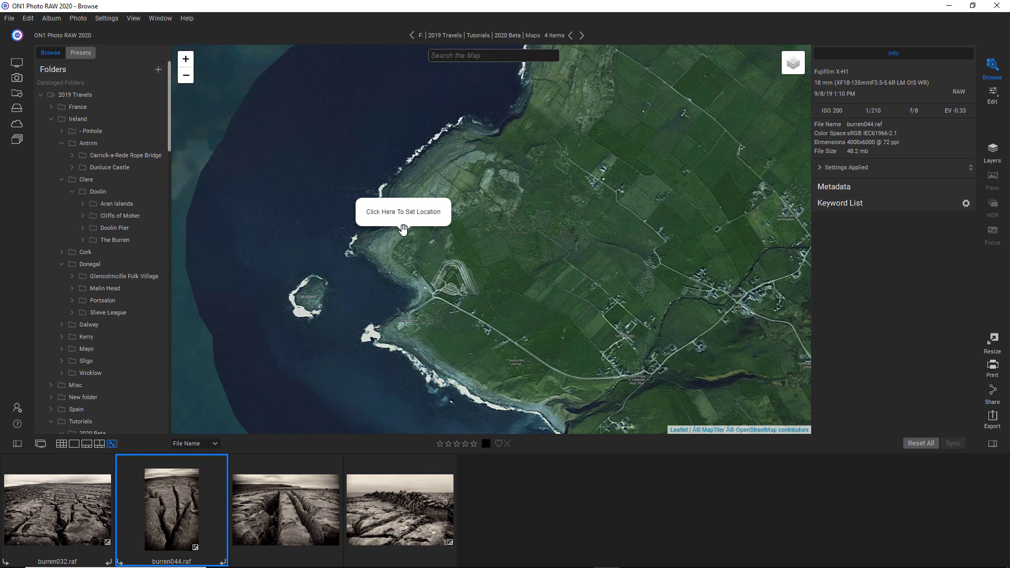
pyautogui.click(403, 212)
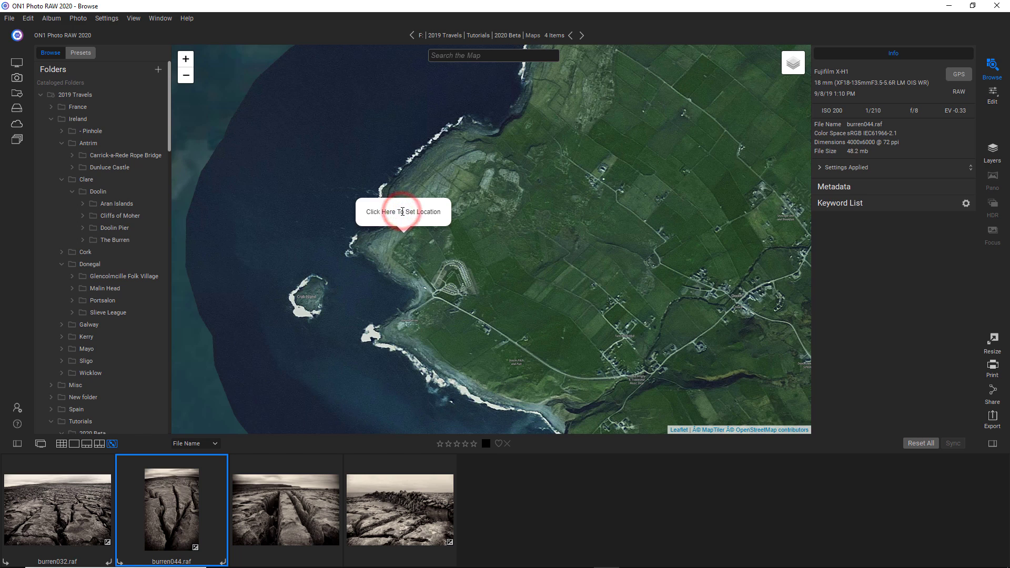
# - Expand the metadata to examine the GPS entry of burren044.raf and compare it with burren032.raf
pyautogui.click(844, 187)
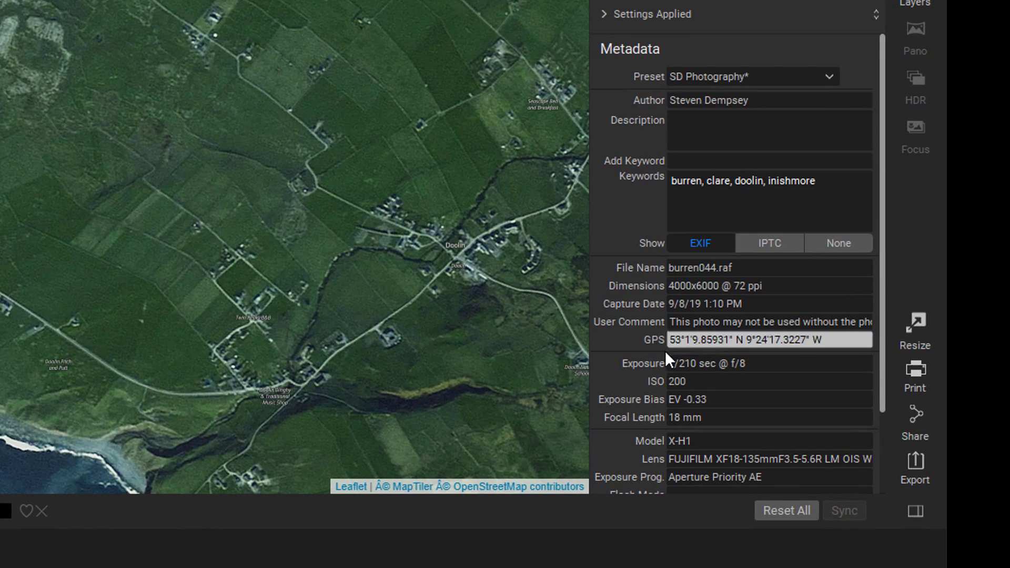
pyautogui.click(842, 340)
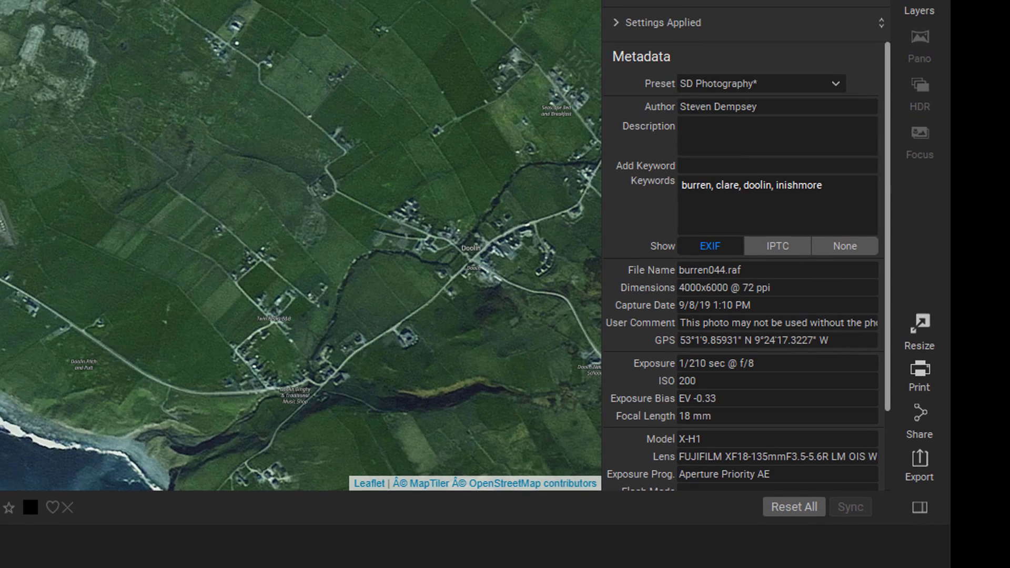
pyautogui.click(95, 519)
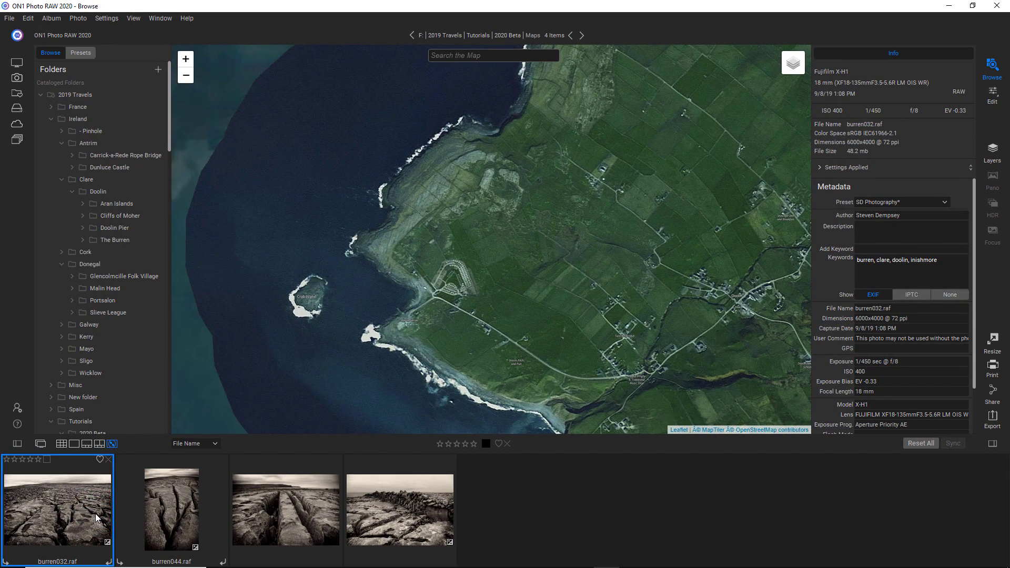
pyautogui.click(143, 524)
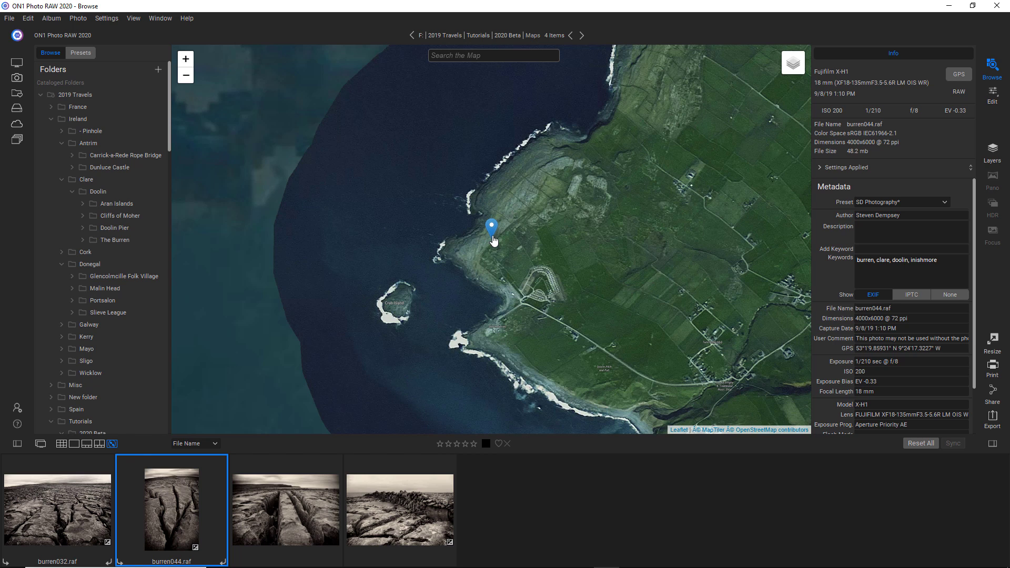
# - Switch back to the thumbnail grid and open the Noise Reduction folder in 2020 Beta
pyautogui.click(61, 445)
pyautogui.click(508, 36)
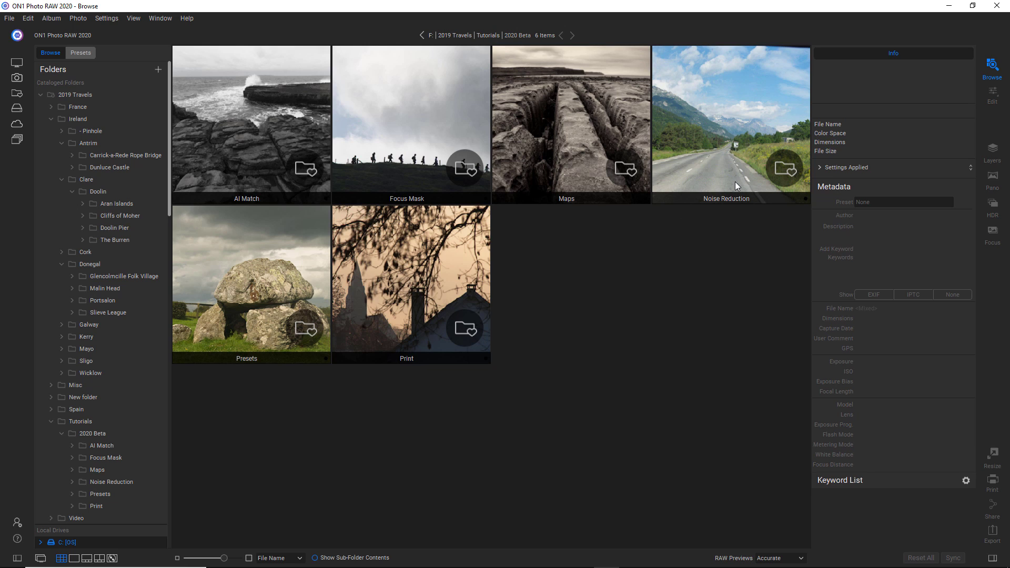
pyautogui.doubleClick(728, 161)
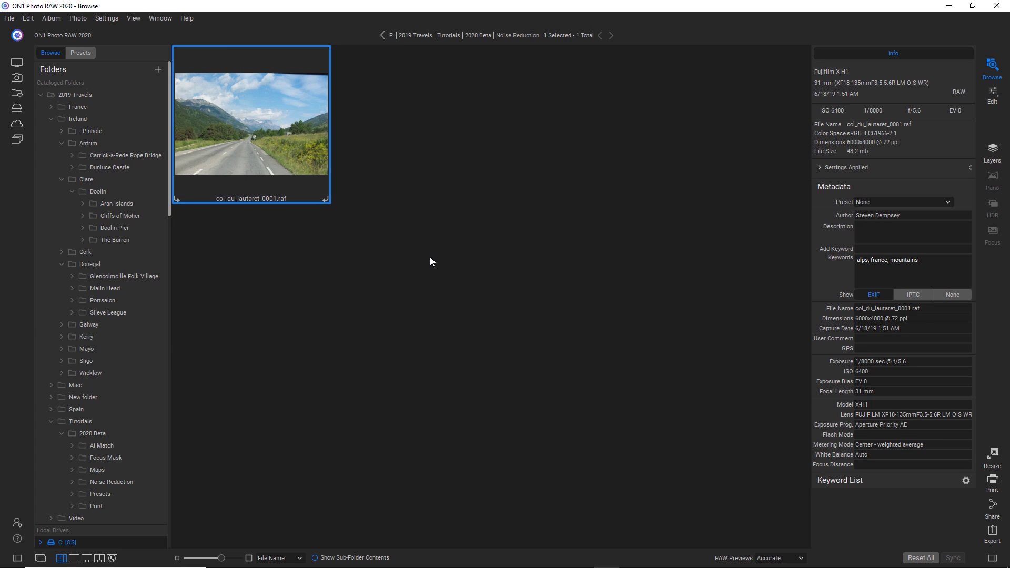
# - Open col_du_lautaret_0001.raf in the single-photo view and turn off the focus mask overlay
pyautogui.doubleClick(289, 141)
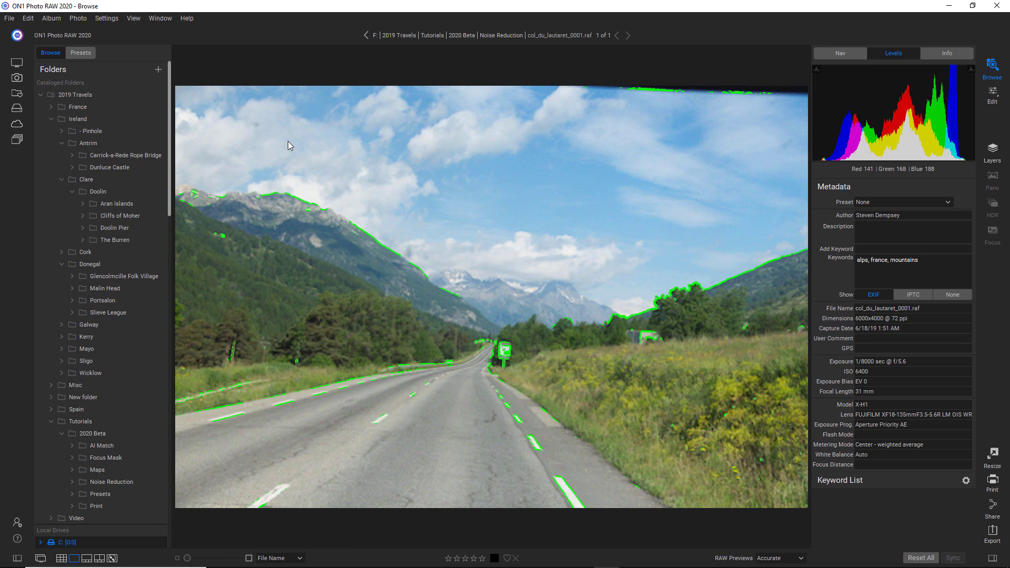
pyautogui.click(160, 18)
pyautogui.moveTo(134, 18)
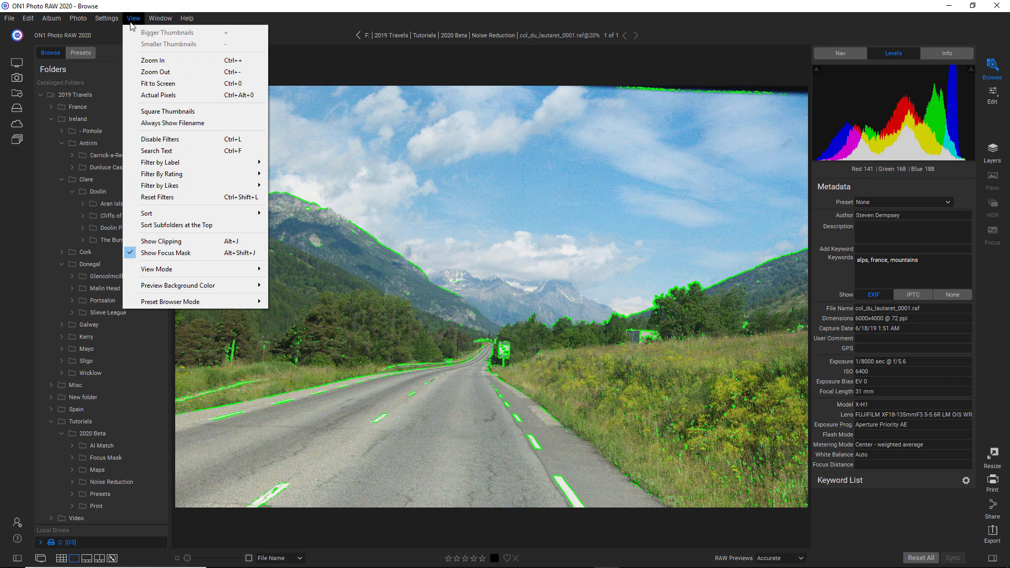
pyautogui.click(169, 251)
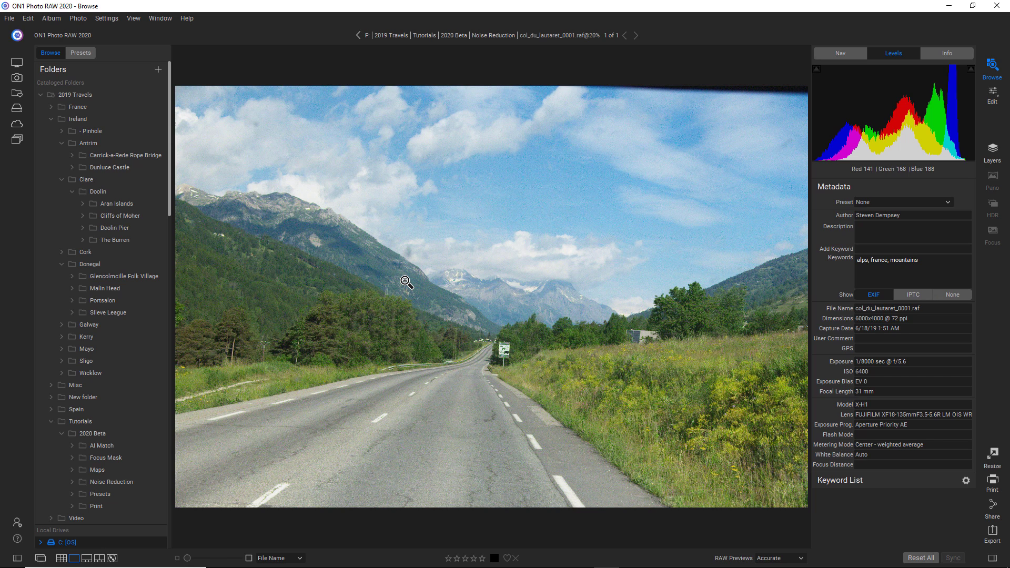
# - Bring the mountain photo into Edit at 100% size and expand its Details adjustments
pyautogui.click(340, 215)
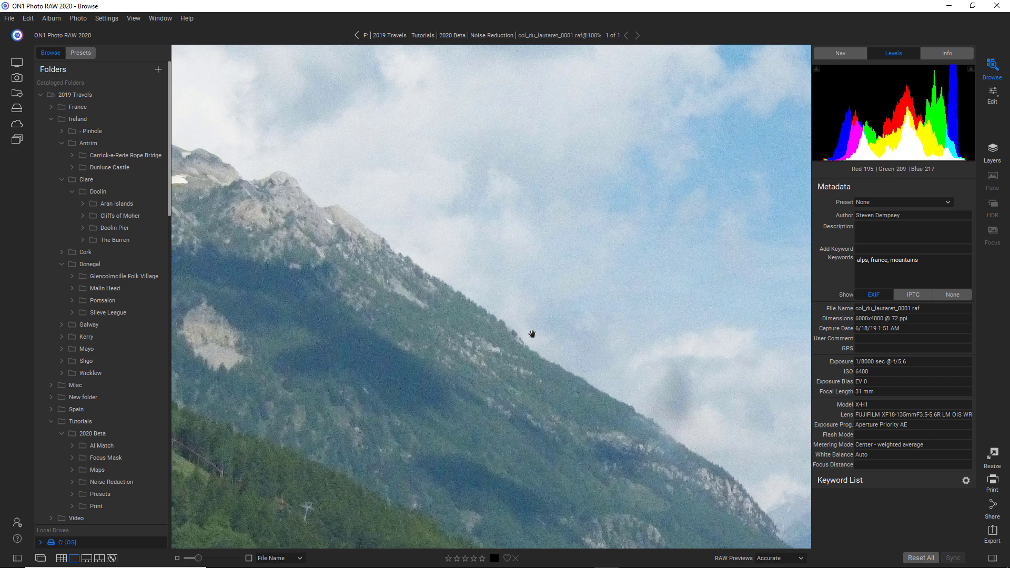
pyautogui.click(505, 334)
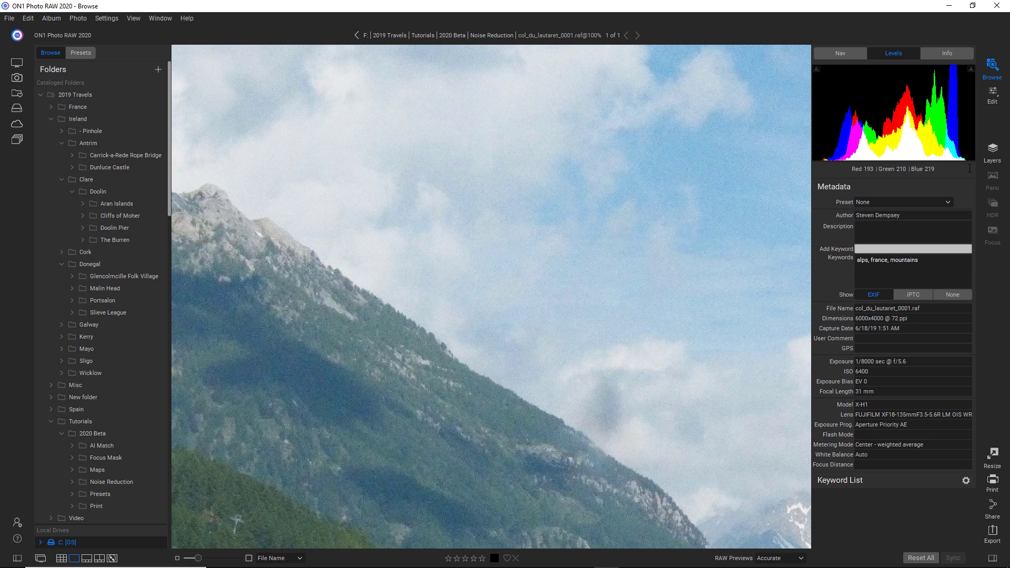
pyautogui.click(992, 94)
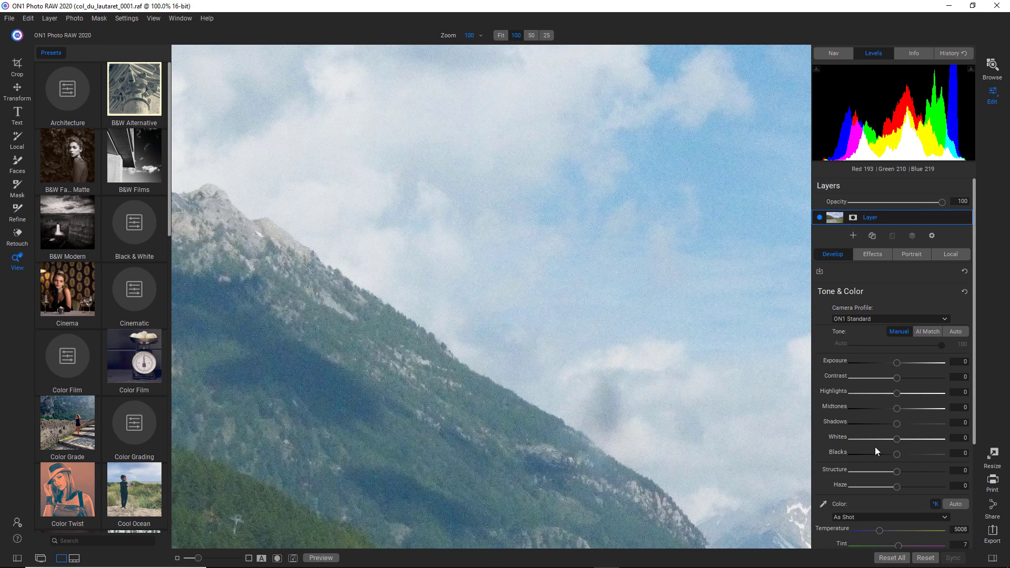
pyautogui.scroll(-5, 875, 446)
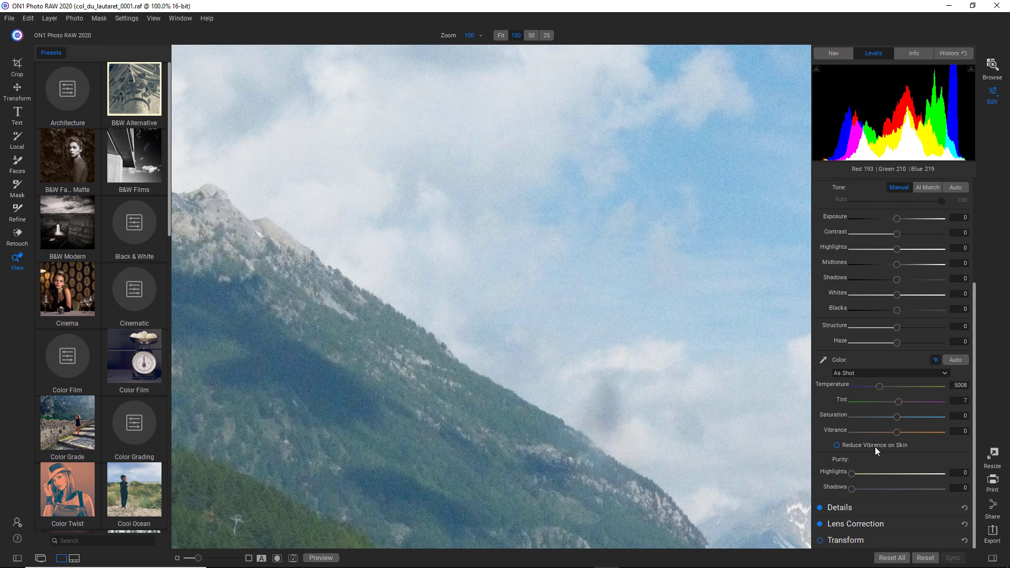
pyautogui.click(839, 509)
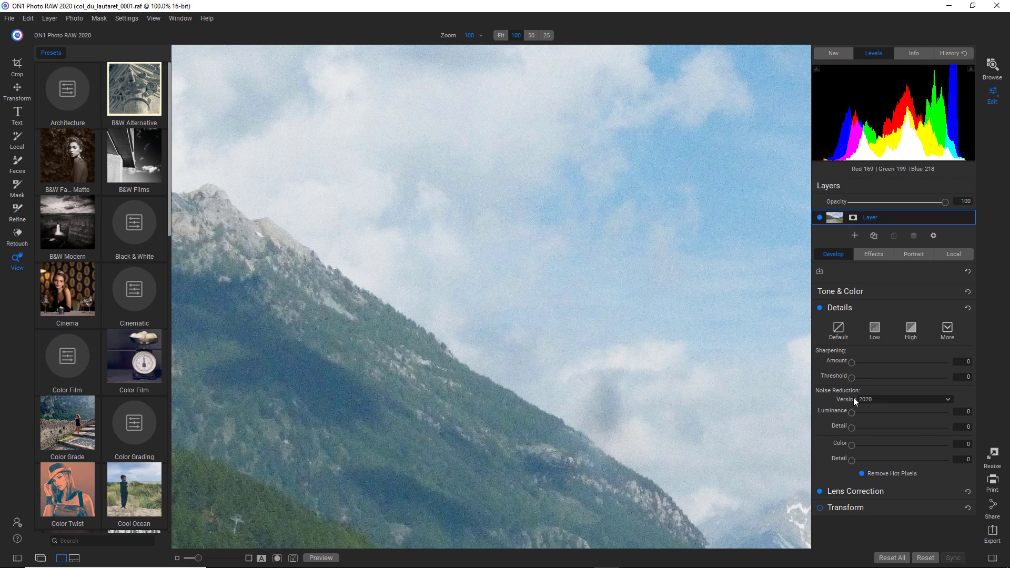
# - Examine the version options offered for noise reduction in the Details adjustments
pyautogui.click(885, 399)
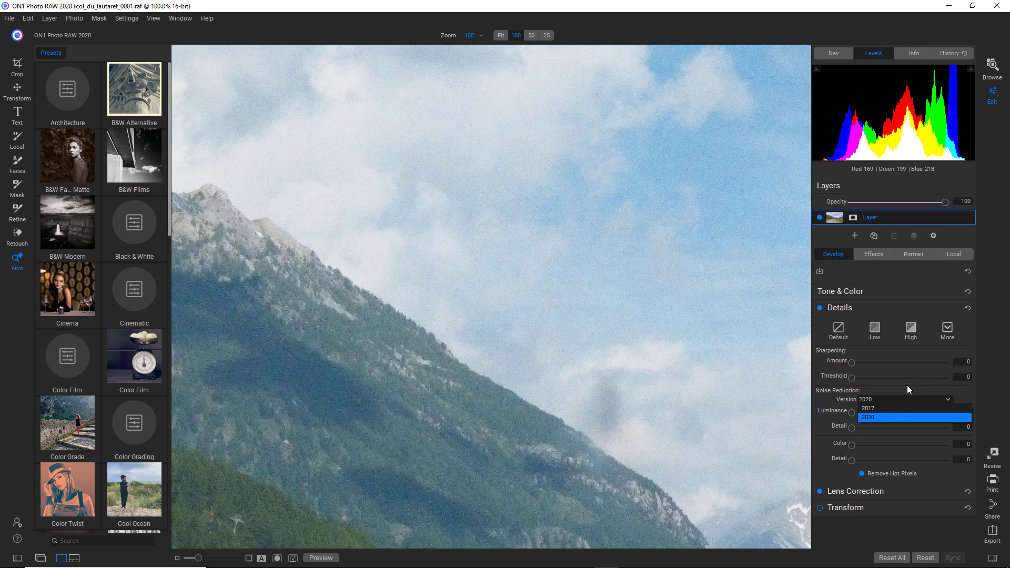
pyautogui.click(963, 394)
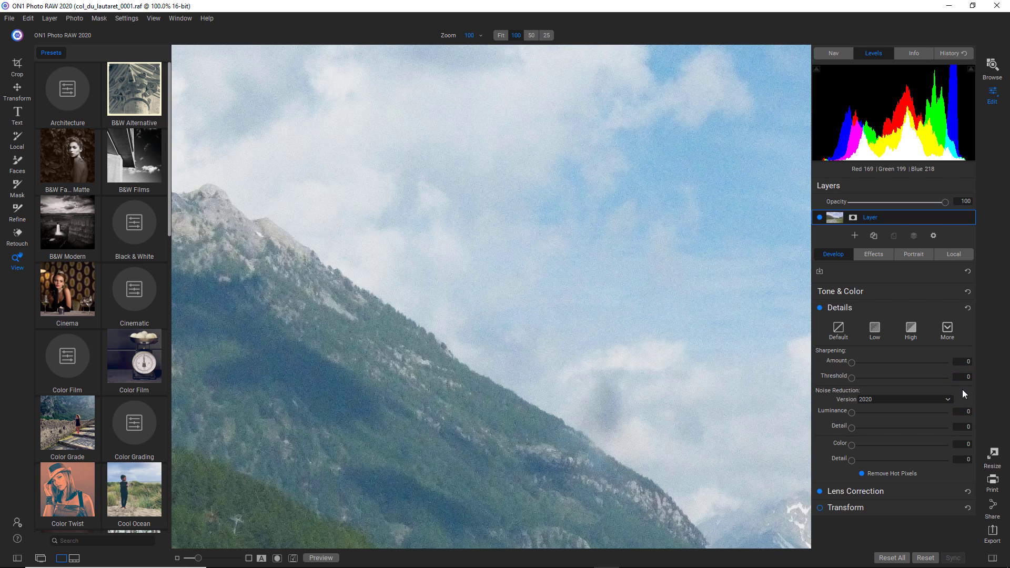
pyautogui.click(919, 403)
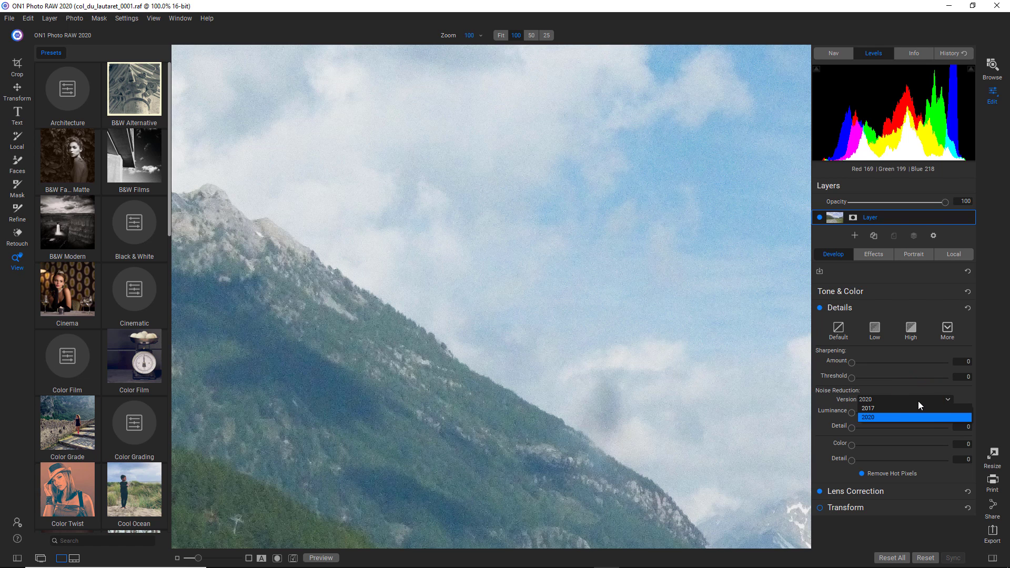
pyautogui.click(961, 401)
pyautogui.click(981, 396)
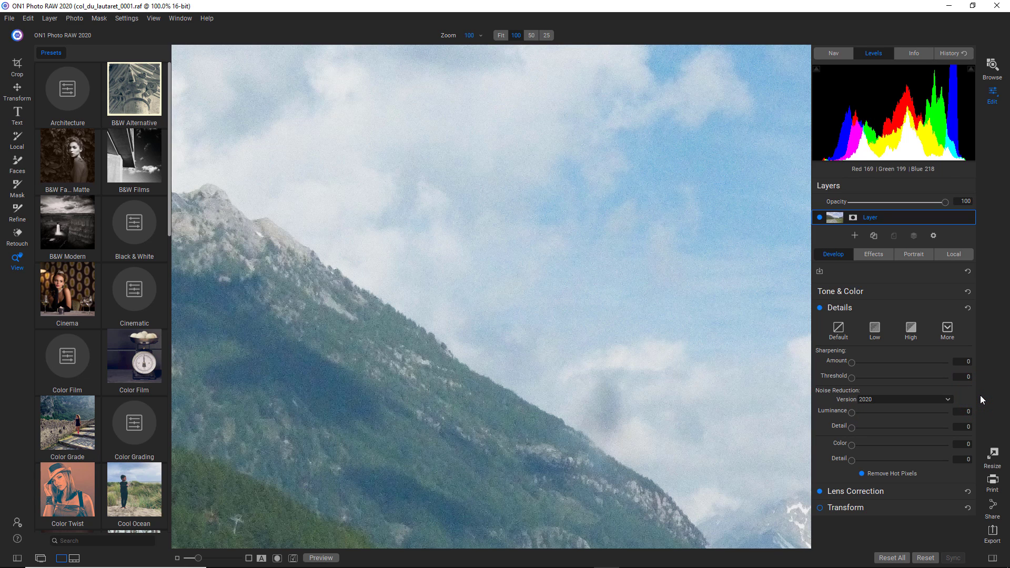
pyautogui.click(949, 399)
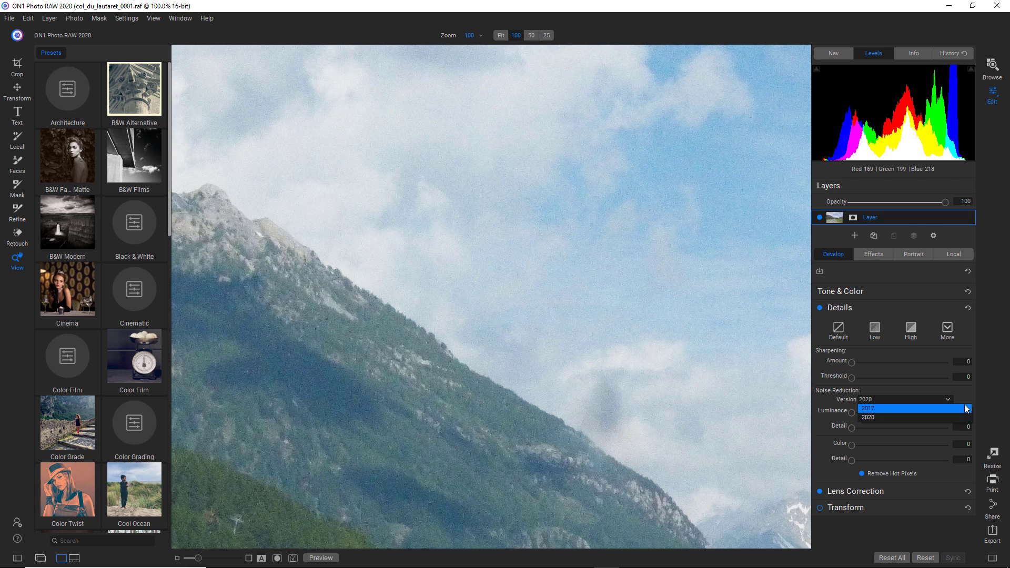
pyautogui.click(967, 400)
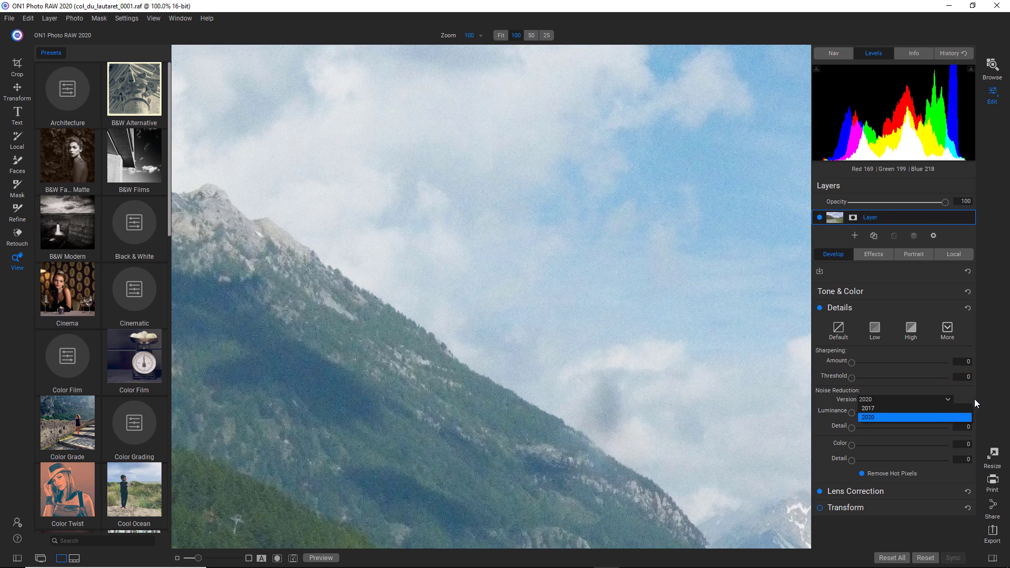
pyautogui.click(978, 402)
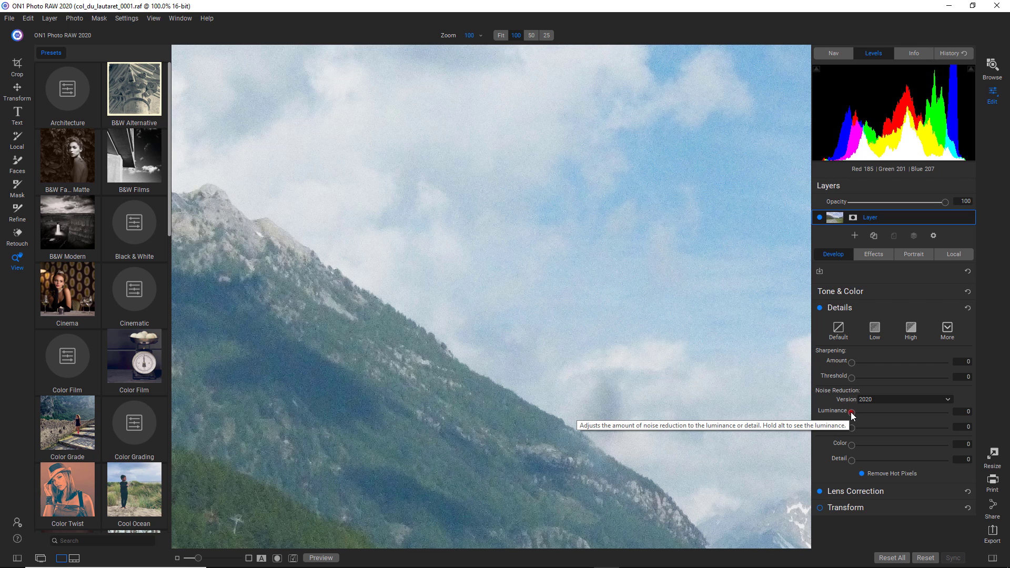
# - Set the luminance noise reduction to 51 and its detail to 59, using the grayscale luminance preview
pyautogui.moveTo(851, 412); pyautogui.dragTo(896, 416)
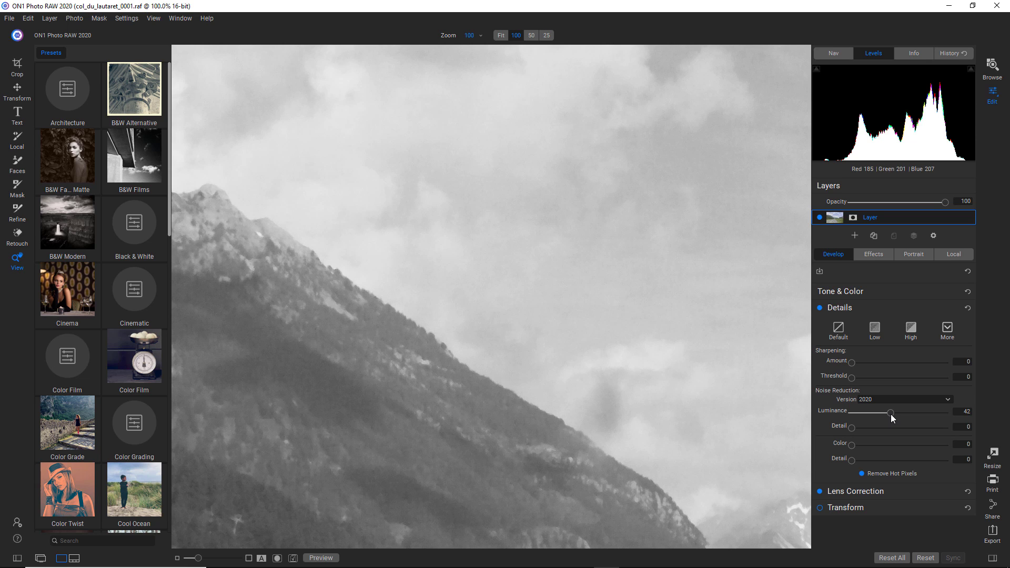
pyautogui.moveTo(899, 415)
pyautogui.mouseDown()
pyautogui.moveTo(908, 415)
pyautogui.moveTo(897, 415)
pyautogui.mouseUp()
pyautogui.moveTo(901, 416); pyautogui.dragTo(898, 415)
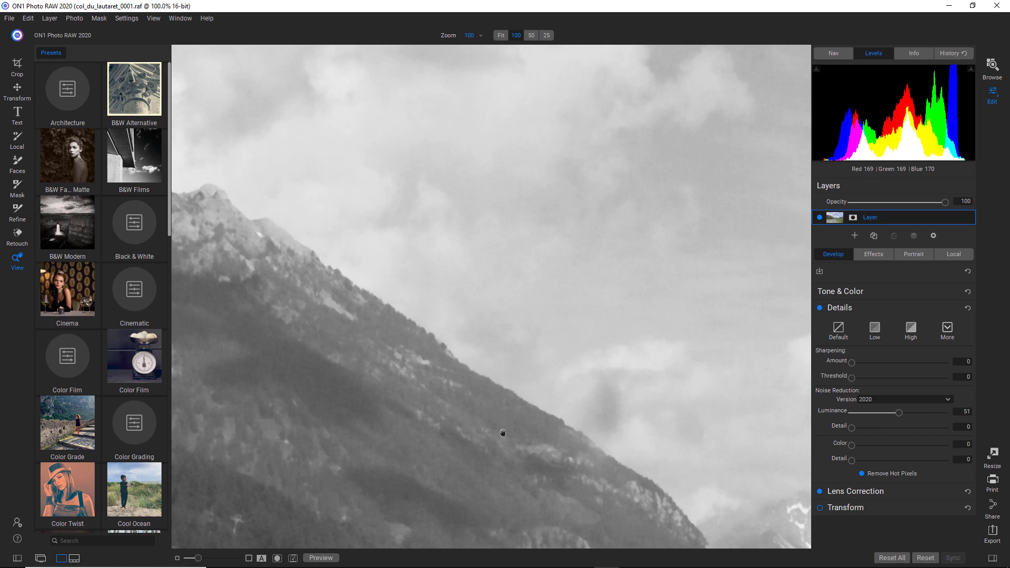
pyautogui.click(851, 429)
pyautogui.moveTo(866, 430); pyautogui.dragTo(915, 430)
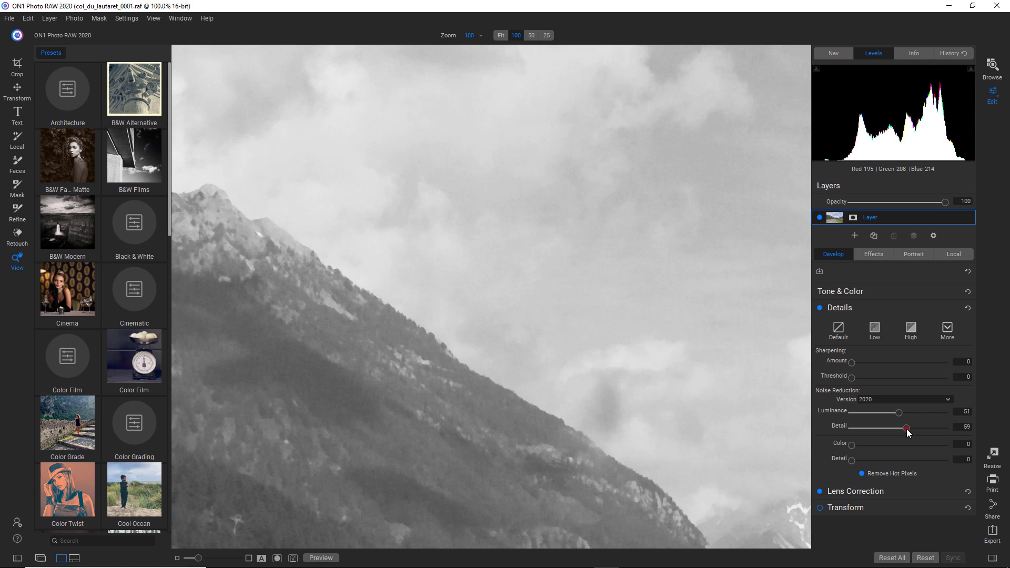
pyautogui.moveTo(907, 429); pyautogui.dragTo(907, 429)
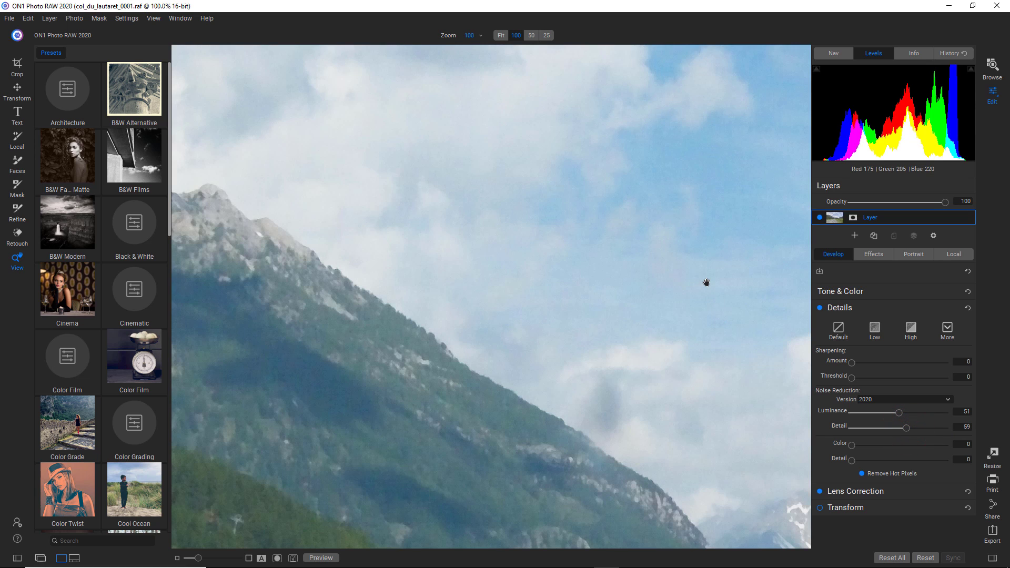
# - Compare the mountain photo with and without the Details adjustments
pyautogui.click(820, 308)
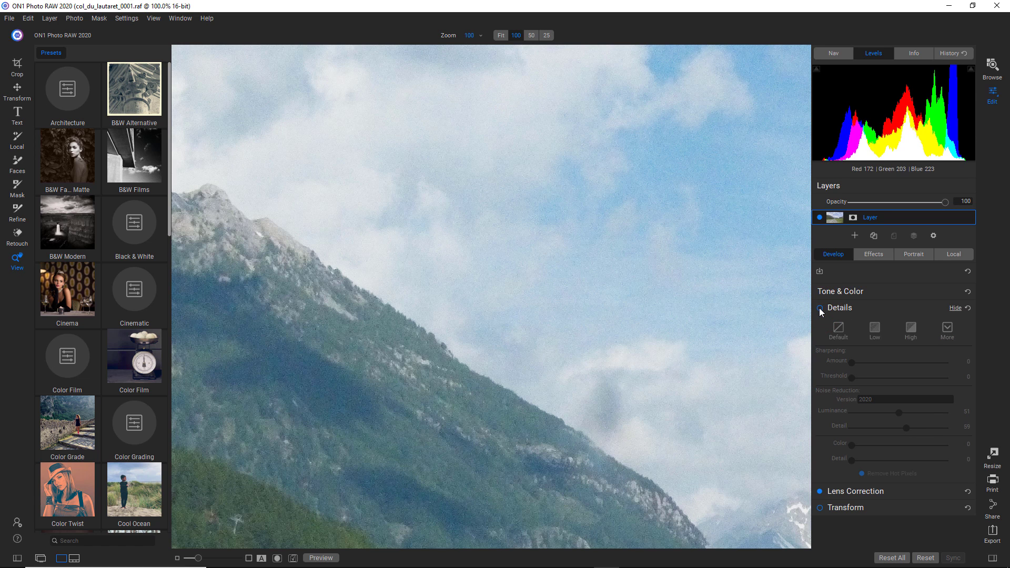
pyautogui.click(820, 308)
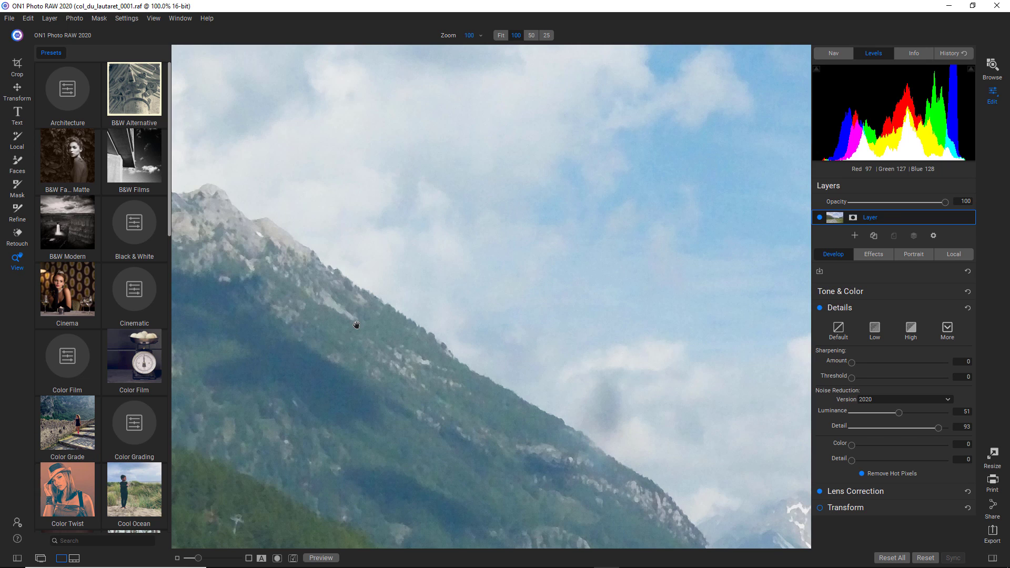
# - Return to Browse and open the Print folder inside 2020 Beta
pyautogui.hotkey('ctrl', '1')
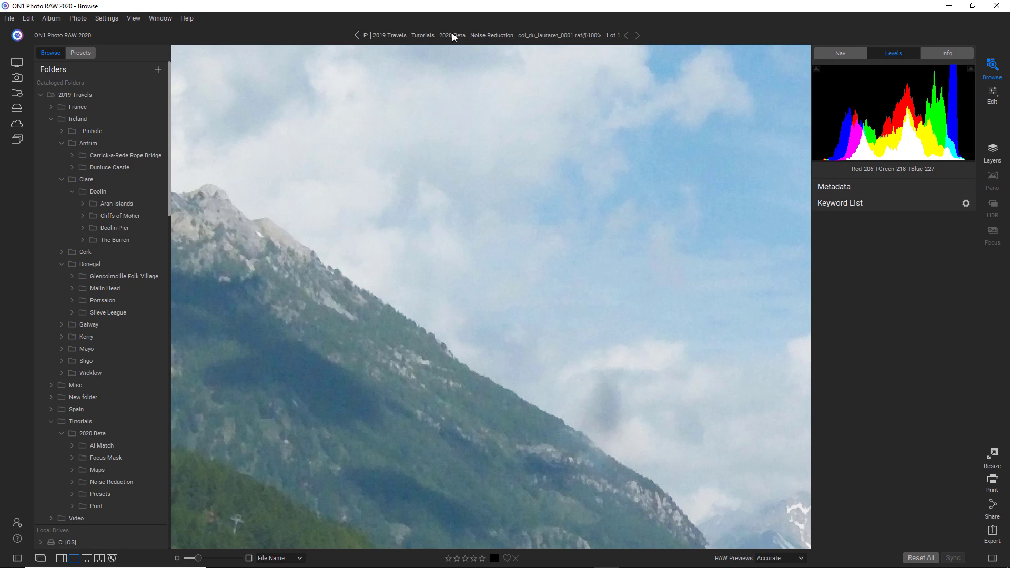
pyautogui.click(453, 35)
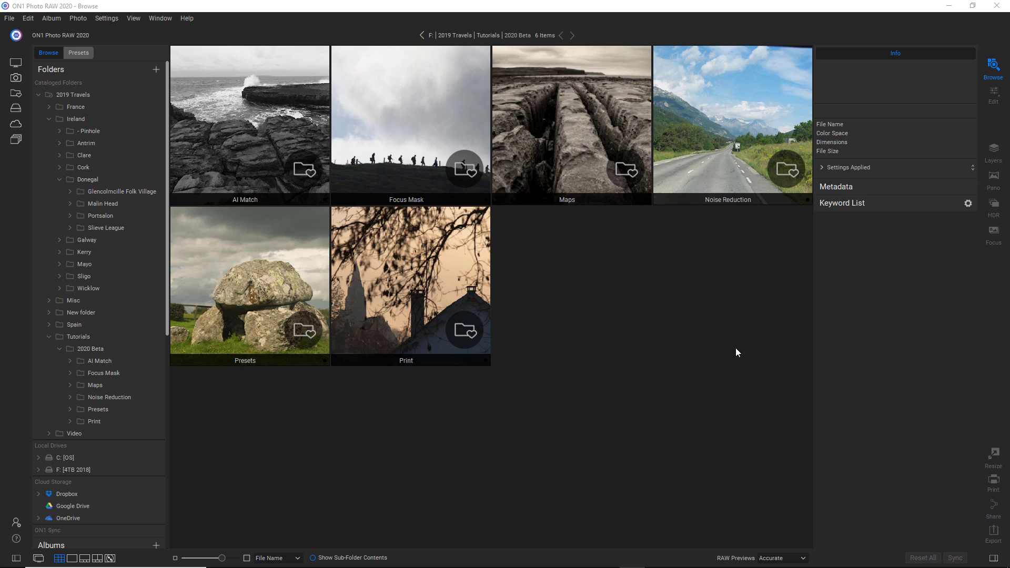
pyautogui.doubleClick(431, 268)
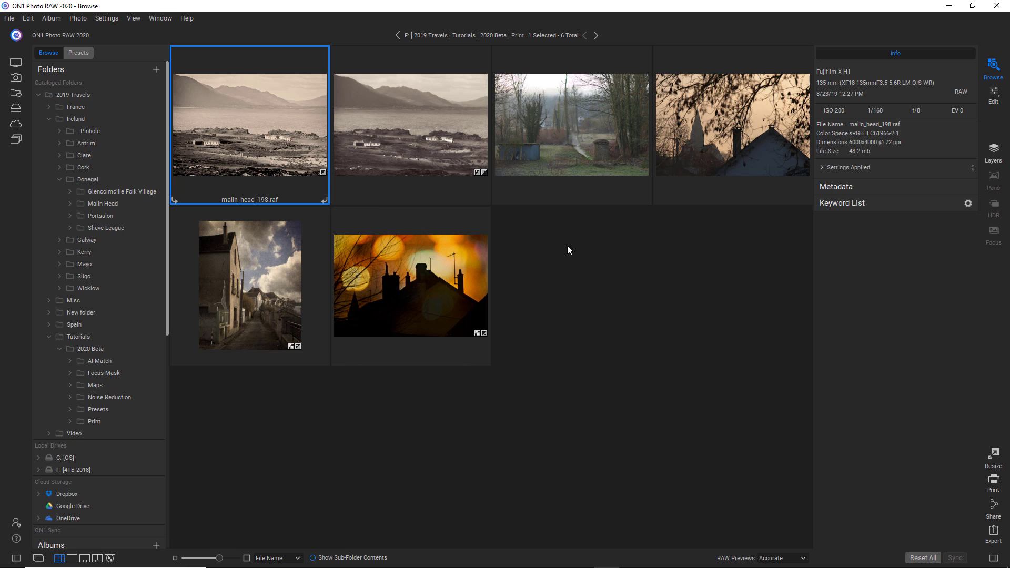
# - Select the four saint_julien_house photos and open them in the Print module
pyautogui.click(593, 107)
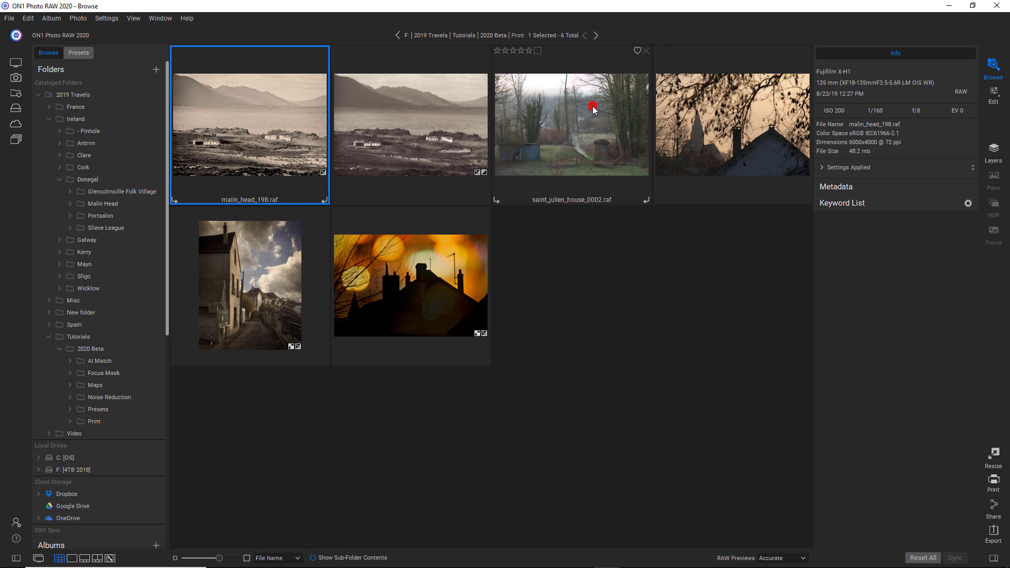
pyautogui.keyDown('shift'); pyautogui.click(418, 269); pyautogui.keyUp('shift')
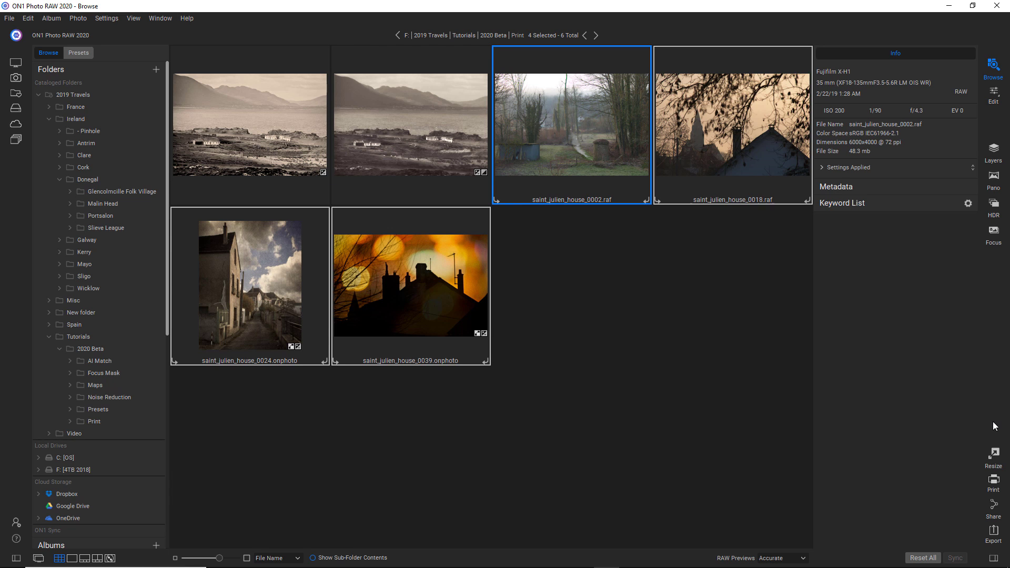
pyautogui.click(993, 482)
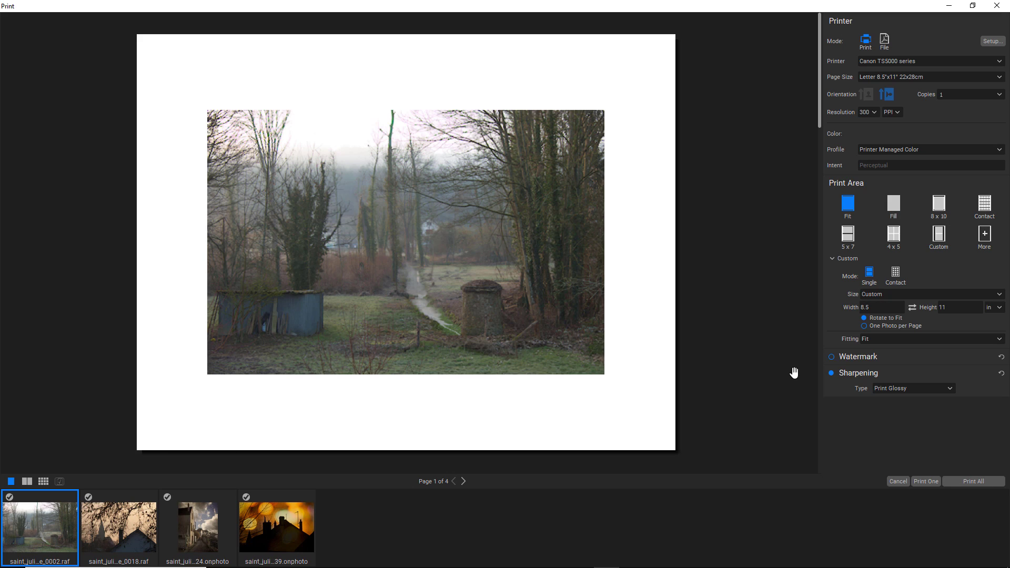
# - Lay out the four photos as a contact sheet, trying two columns and settling on three
pyautogui.click(895, 277)
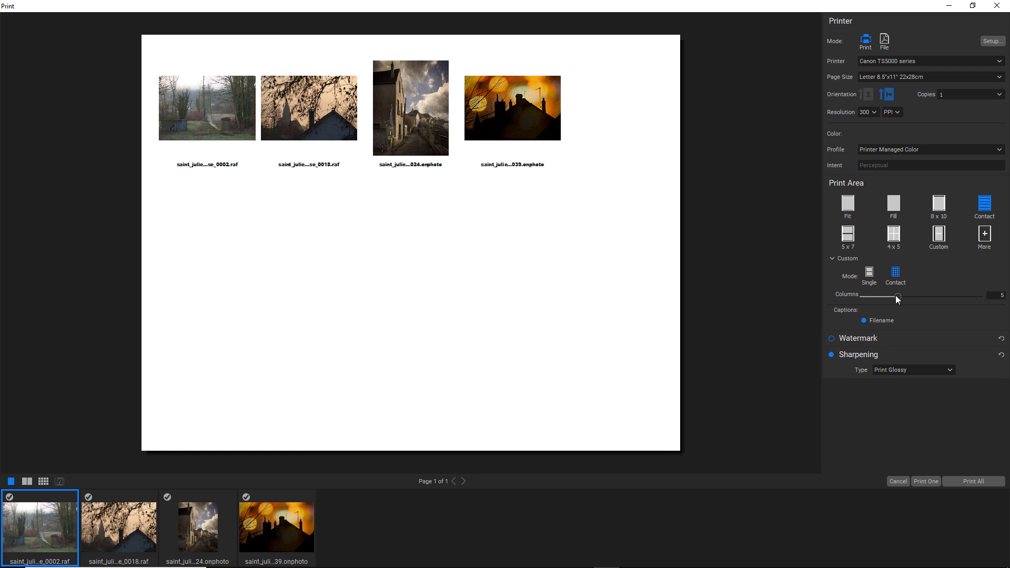
pyautogui.moveTo(898, 296); pyautogui.dragTo(884, 297)
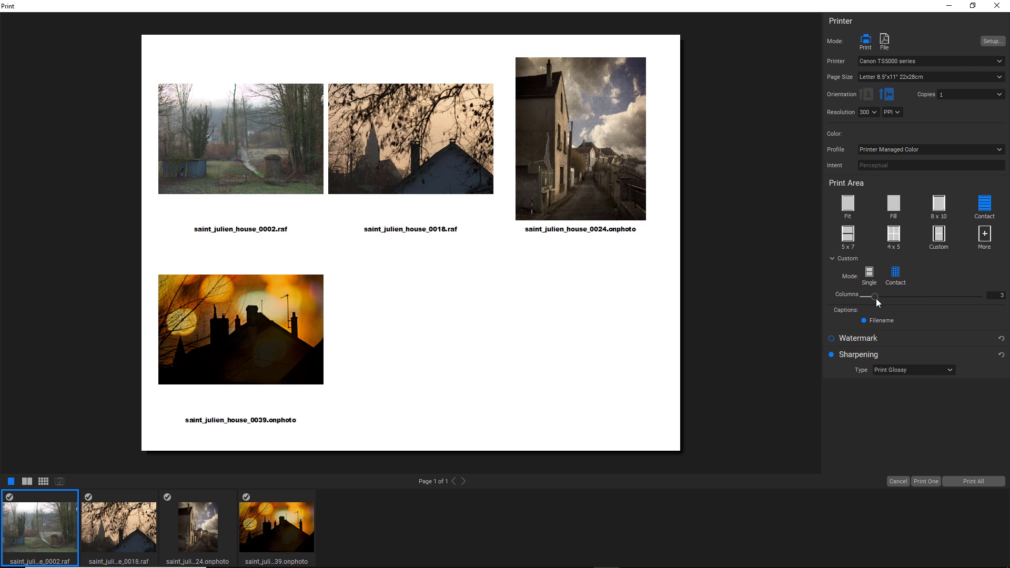
pyautogui.moveTo(876, 297); pyautogui.dragTo(870, 300)
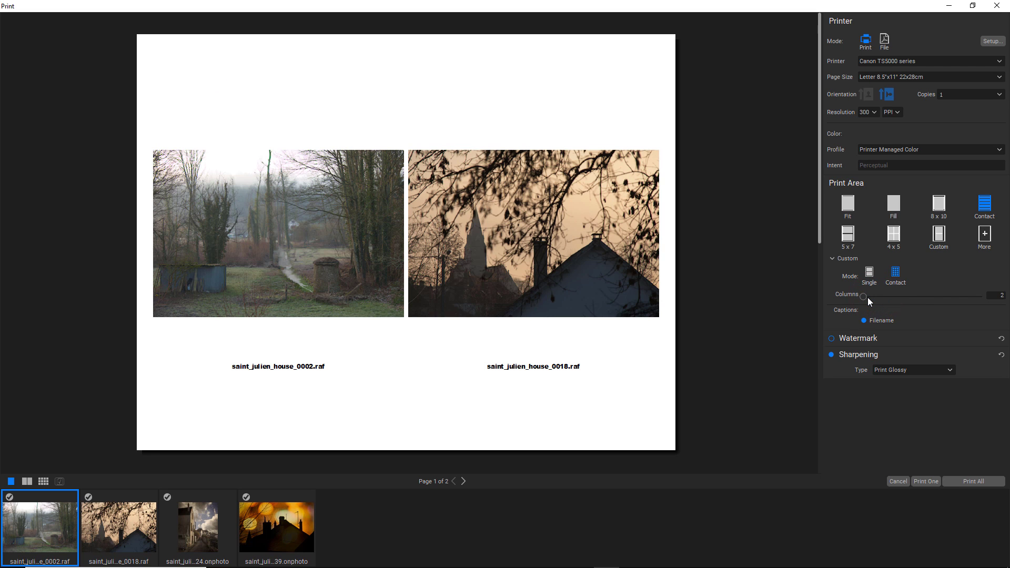
pyautogui.click(870, 297)
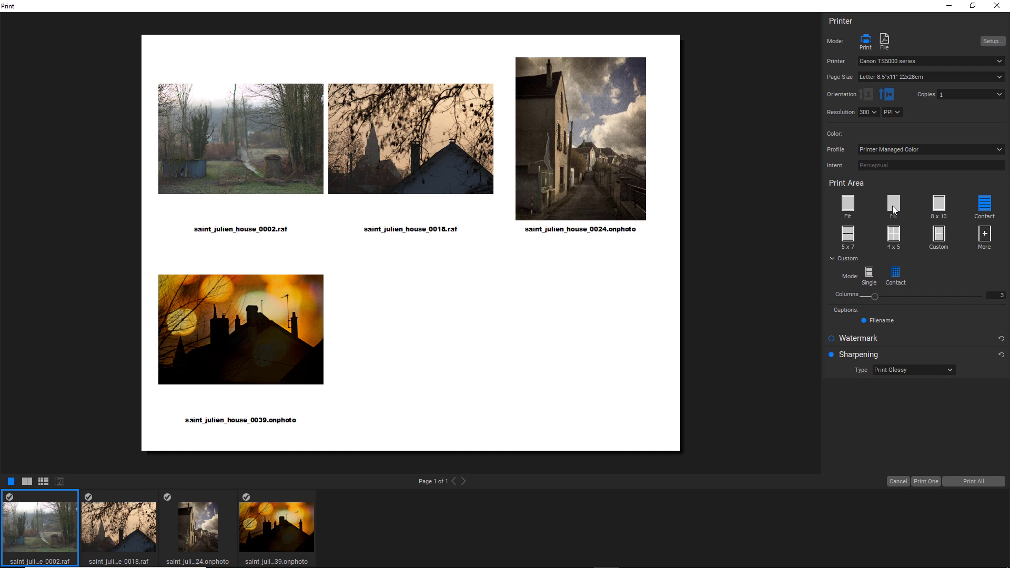
# - Set the page to portrait orientation and try the 8 x 10 and Fill print areas before choosing Fit
pyautogui.click(938, 206)
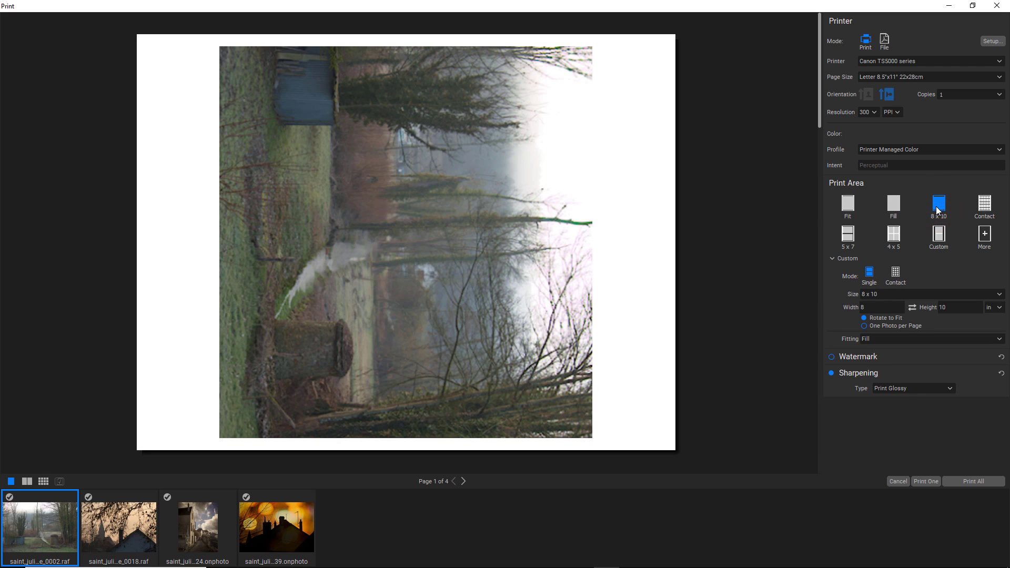
pyautogui.click(887, 97)
pyautogui.click(868, 96)
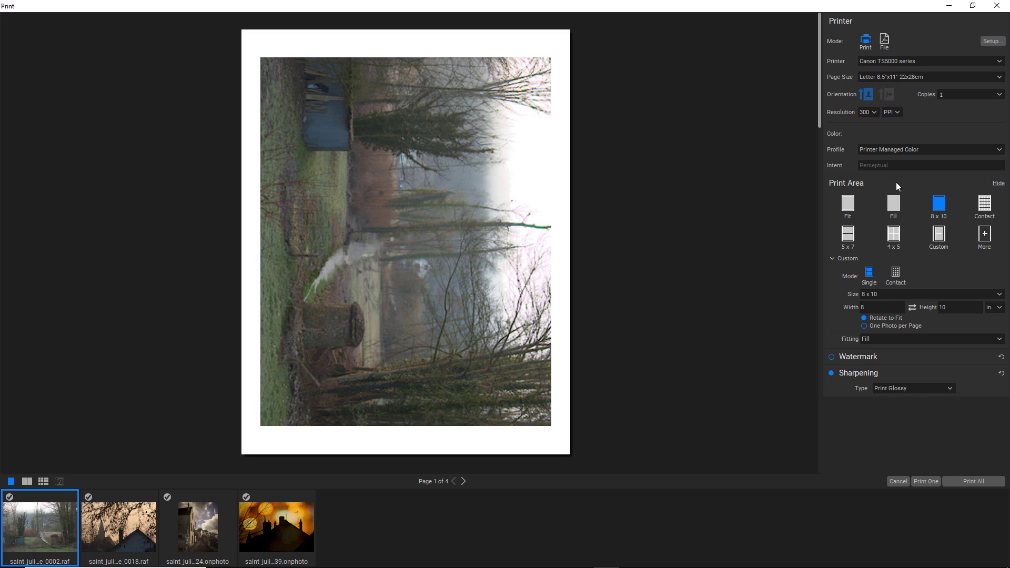
pyautogui.click(890, 208)
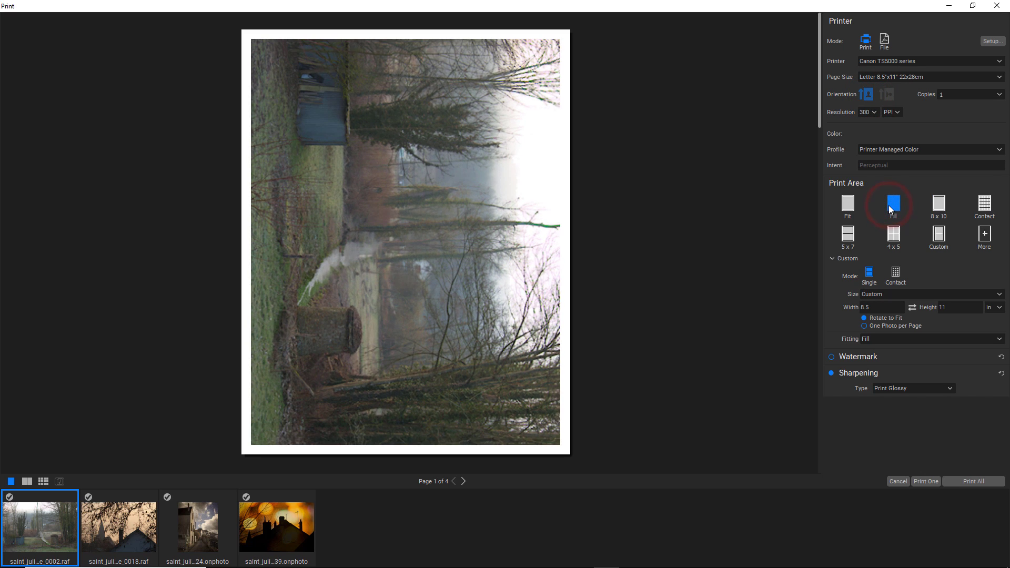
pyautogui.click(851, 207)
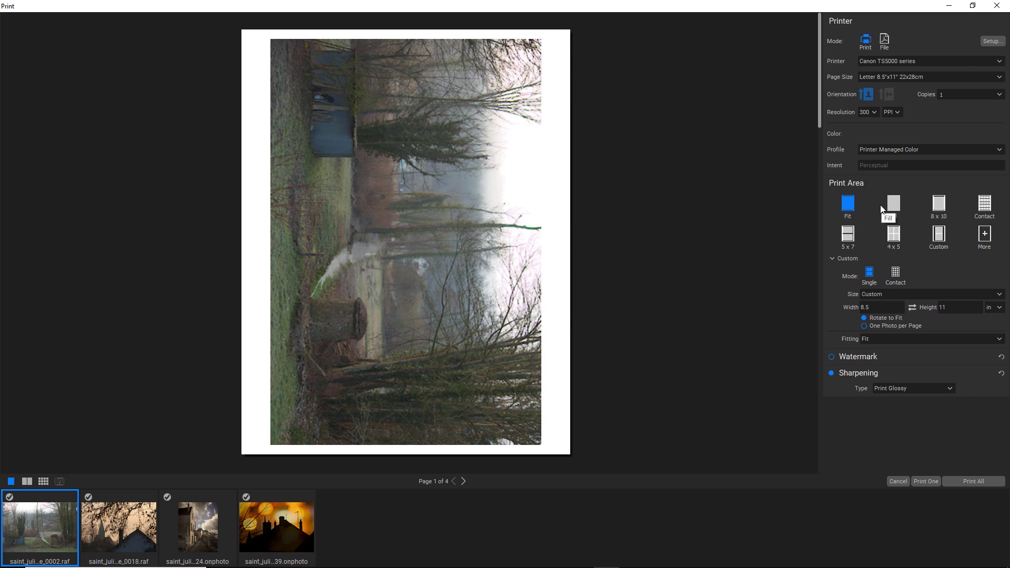
# - Switch the print page to landscape orientation, leave the Print module without printing and deselect the photos
pyautogui.click(887, 94)
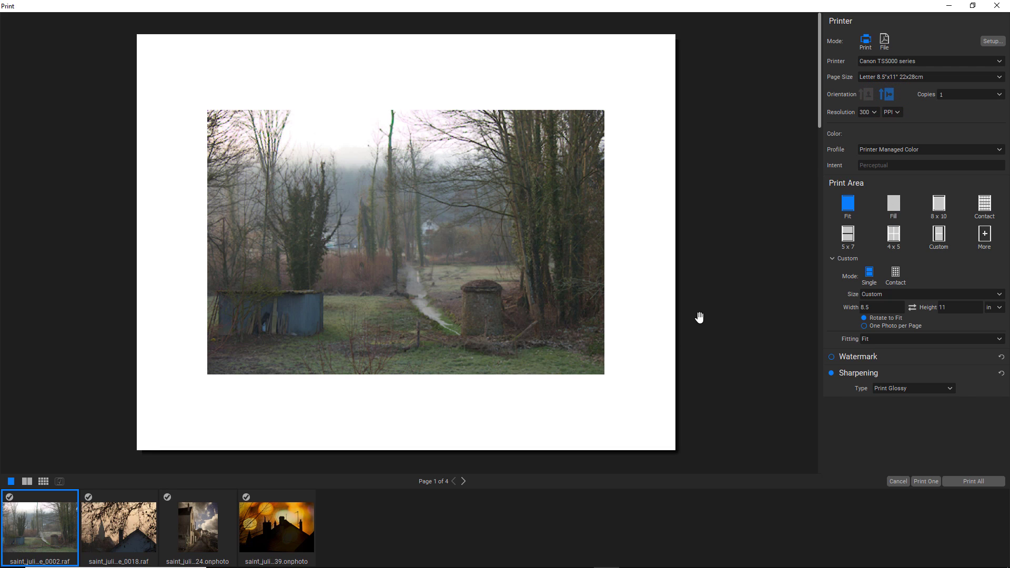
pyautogui.click(900, 482)
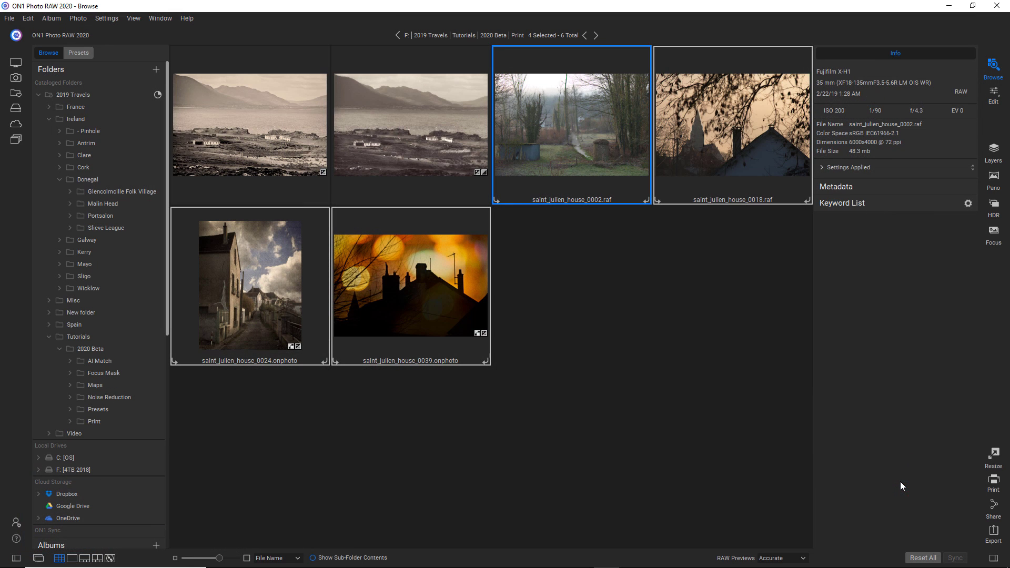
pyautogui.click(647, 439)
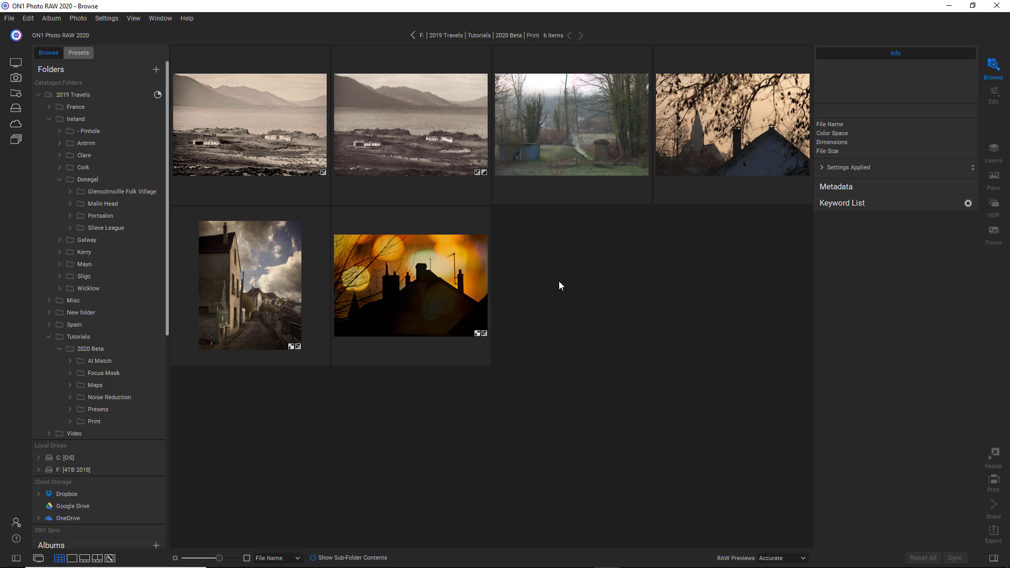
# - Preview malin_head_198v1.raf on its own in the Print module and return to Browse without printing
pyautogui.click(427, 121)
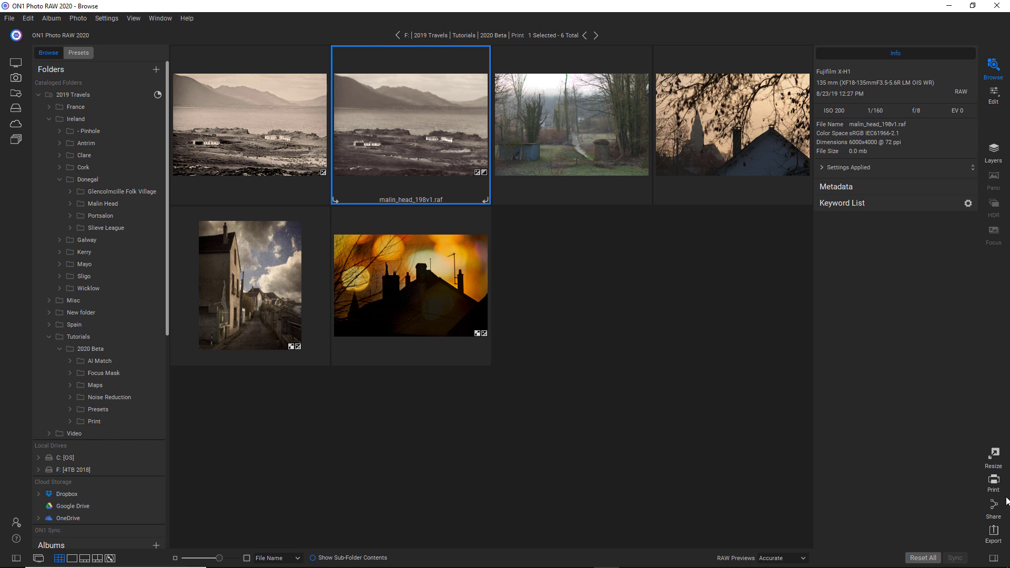
pyautogui.click(994, 484)
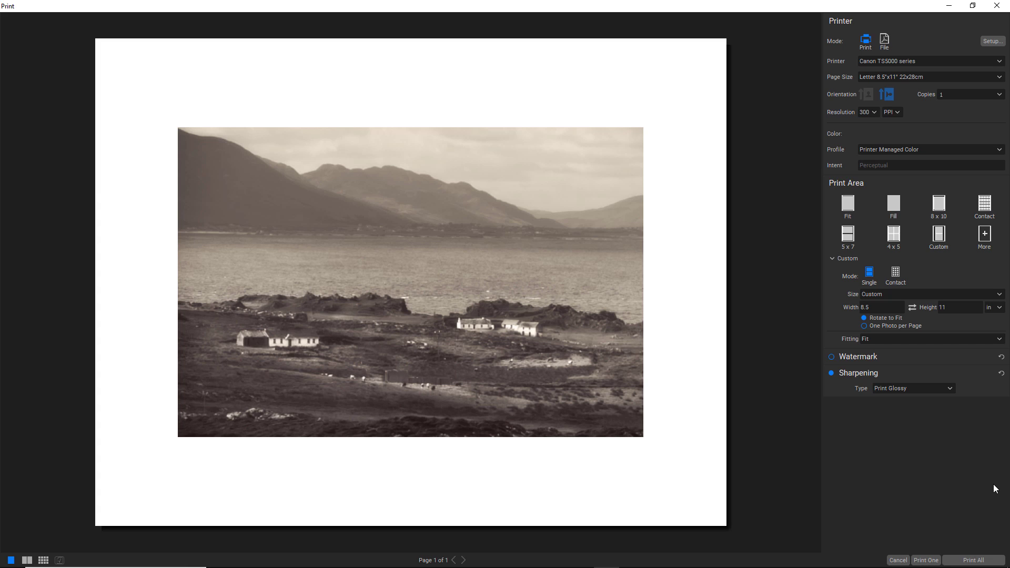
pyautogui.click(899, 561)
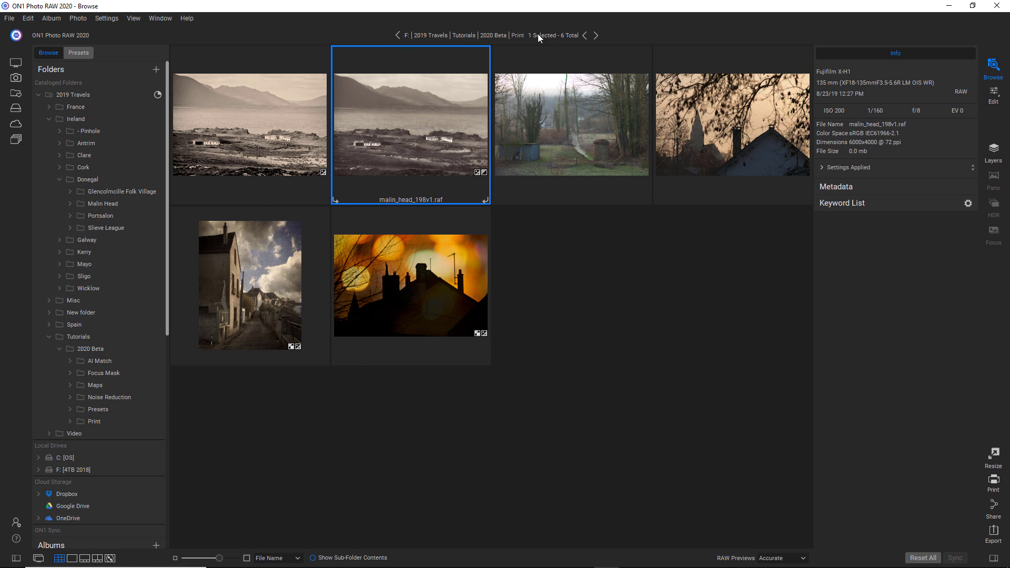
# - Go back to the 2020 Beta folder and open its Presets folder
pyautogui.click(496, 35)
pyautogui.click(244, 270)
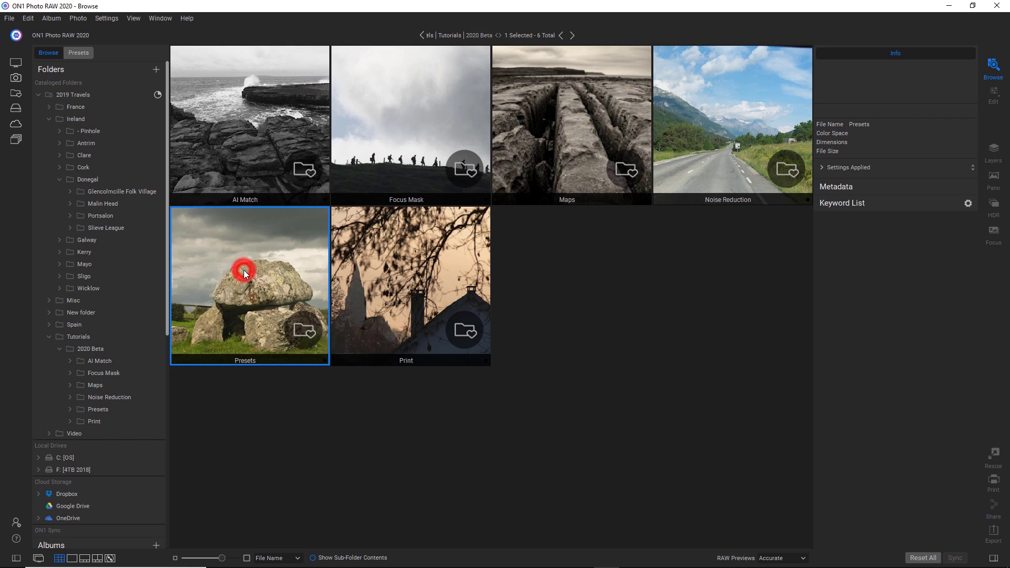
pyautogui.doubleClick(244, 270)
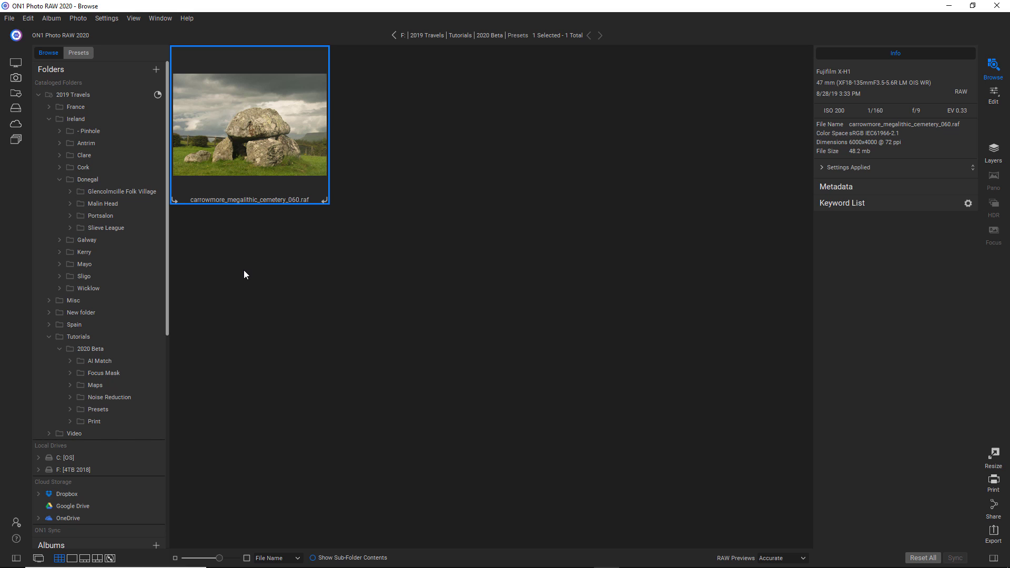
# - View carrowmore_megalithic_cemetery_060.raf enlarged and open the B&W Modern preset category
pyautogui.click(76, 54)
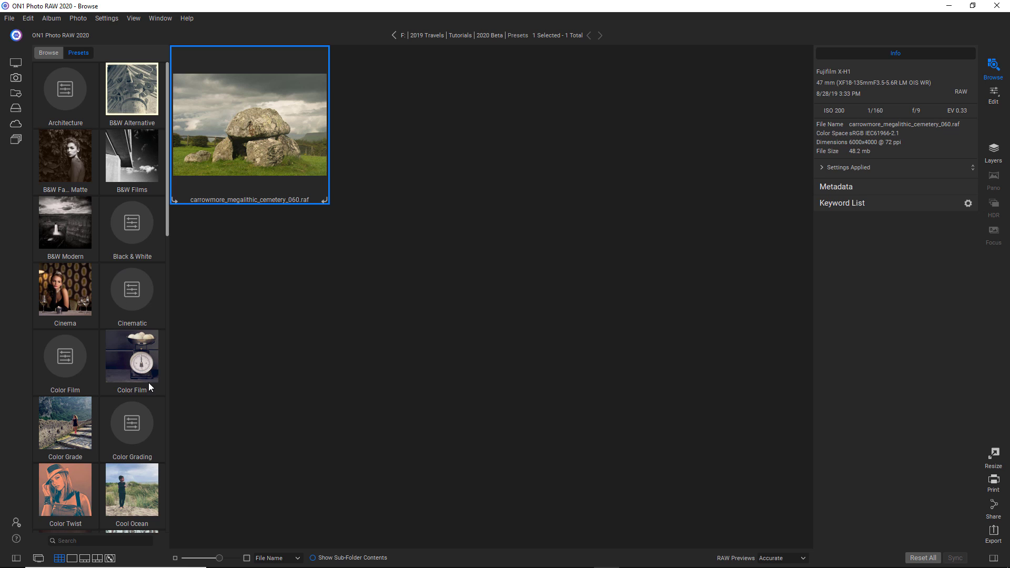
pyautogui.doubleClick(239, 167)
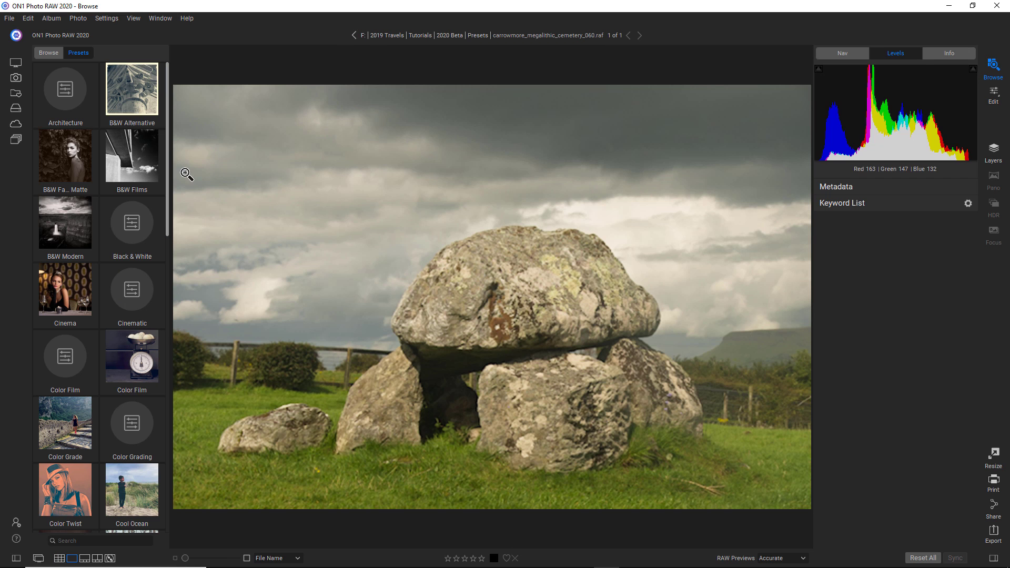
pyautogui.click(75, 236)
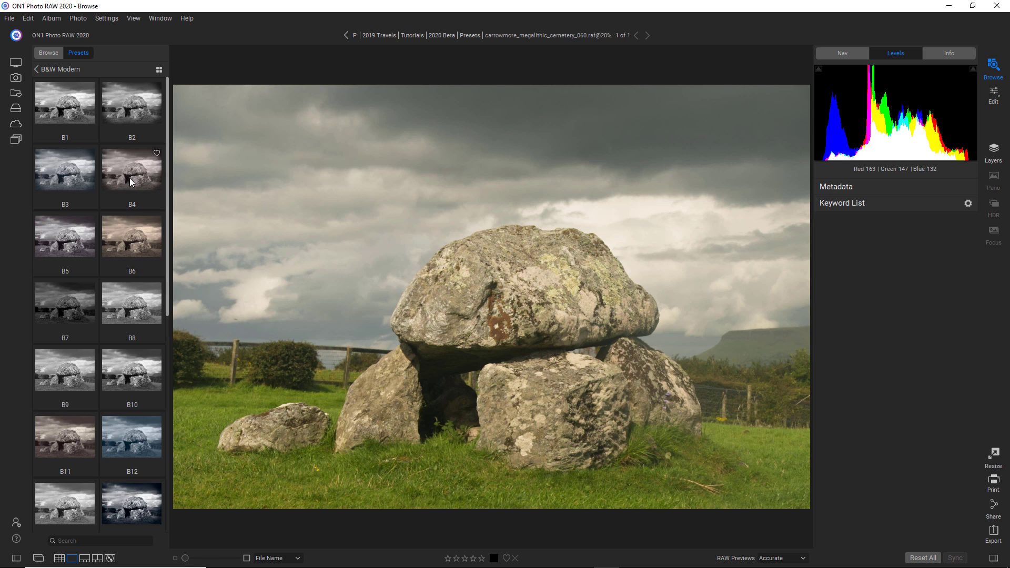
# - Compare the B&W Modern presets on the photo in the full-screen preview grid and apply B9
pyautogui.click(159, 71)
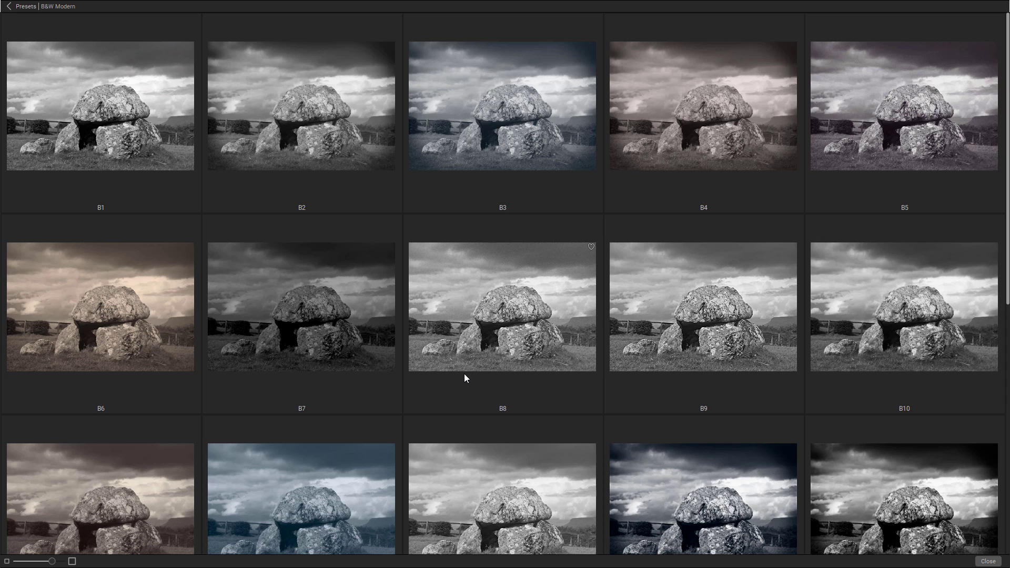
pyautogui.scroll(-2, 465, 375)
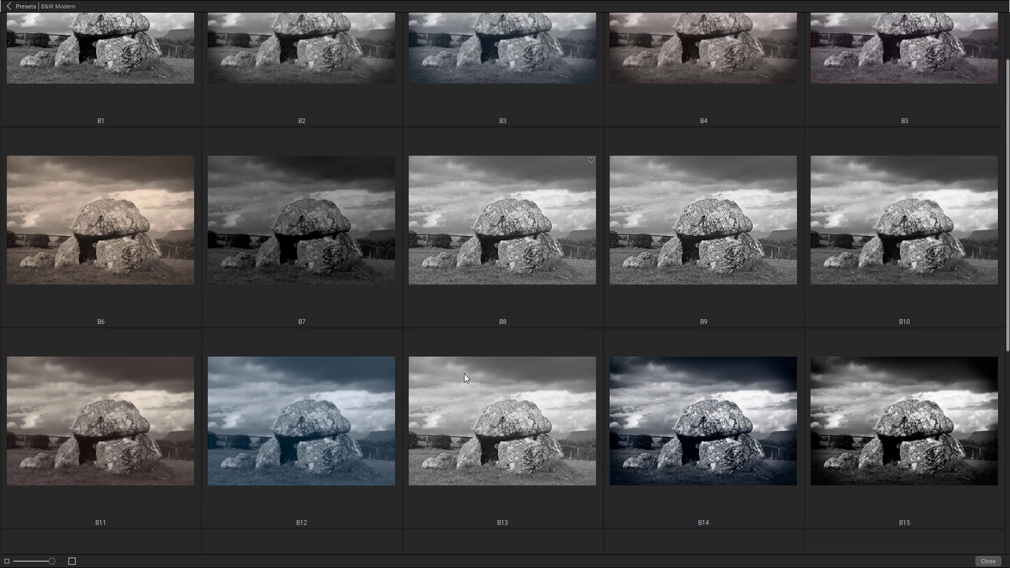
pyautogui.click(681, 254)
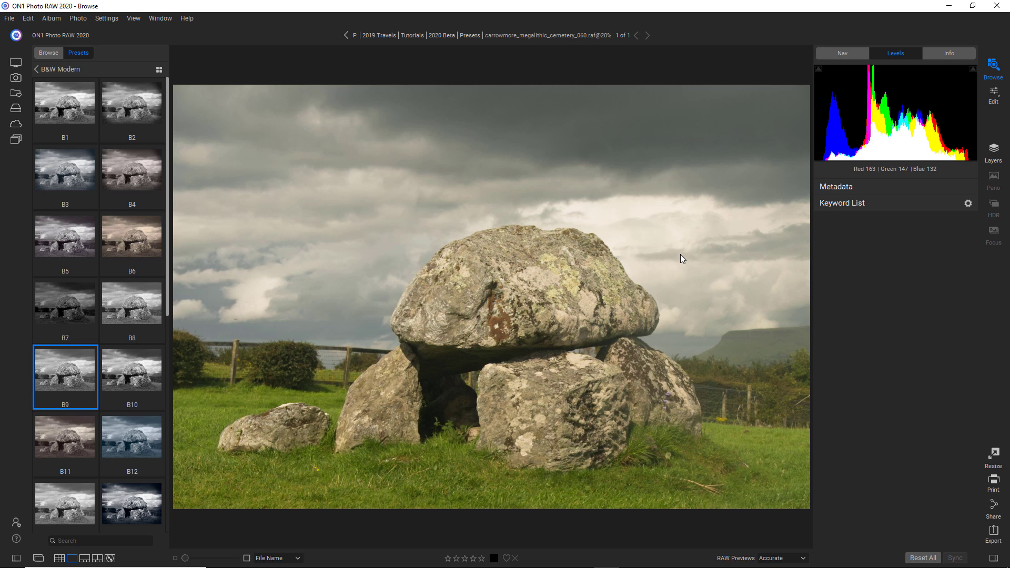
# - Try fading the B9 preset's strength and bring it back to full
pyautogui.moveTo(72, 392)
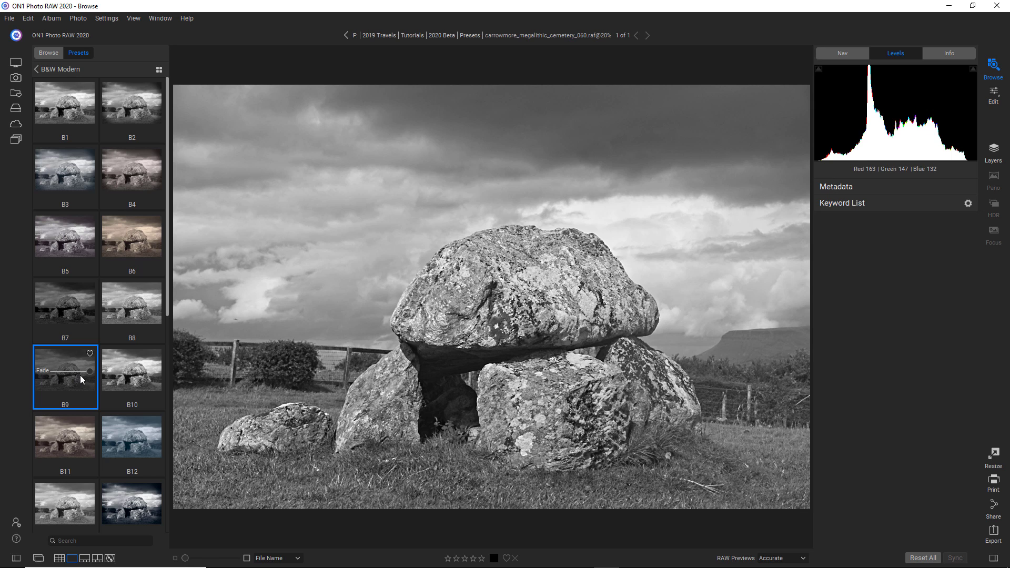
pyautogui.click(89, 372)
pyautogui.moveTo(77, 371)
pyautogui.mouseDown()
pyautogui.moveTo(61, 375)
pyautogui.moveTo(90, 373)
pyautogui.mouseUp()
# - Open the photo for editing in Effects and set the Black & White filter's Yellow response to 3
pyautogui.click(995, 93)
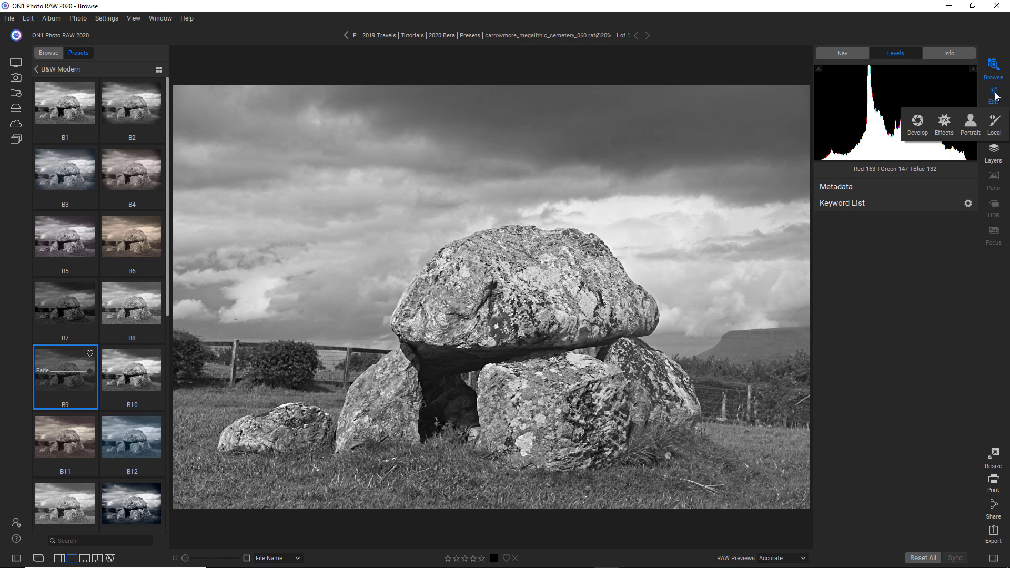
pyautogui.click(946, 124)
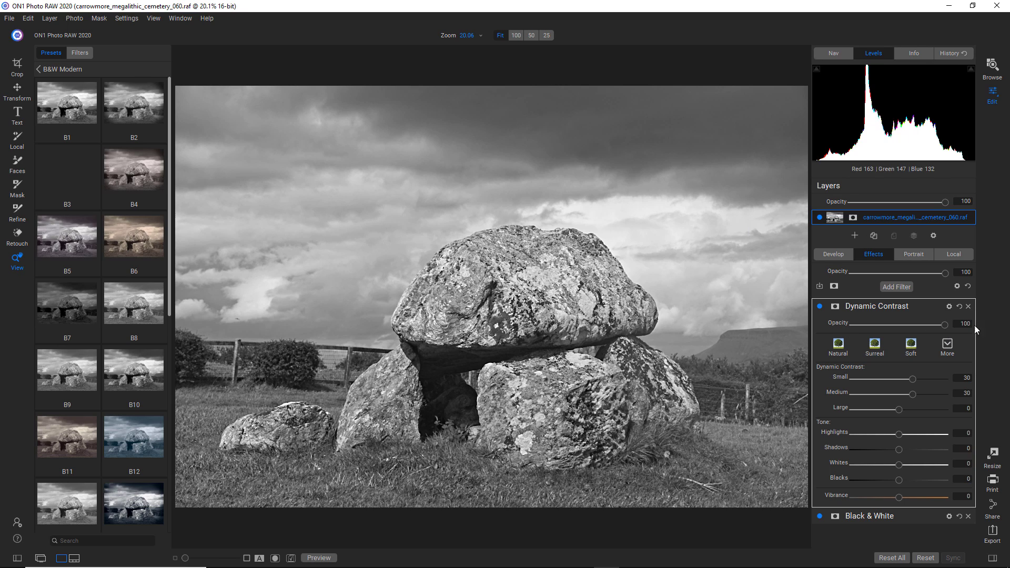
pyautogui.click(883, 311)
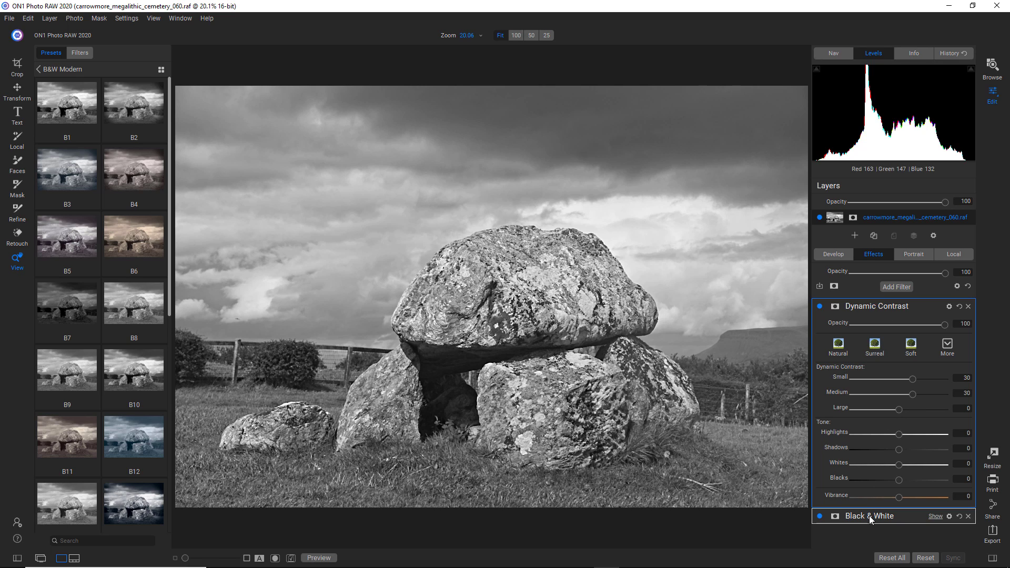
pyautogui.click(963, 395)
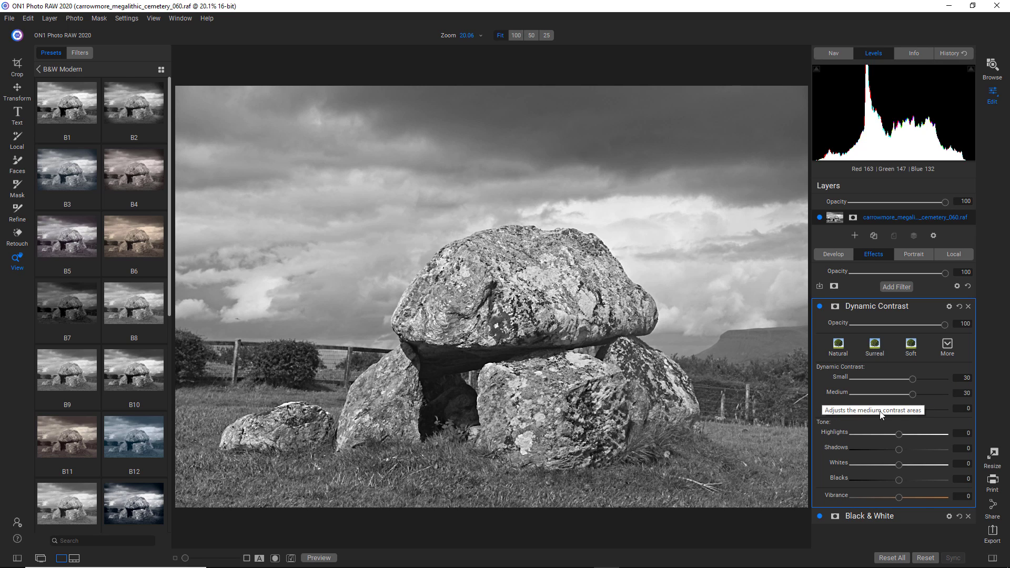
pyautogui.click(866, 518)
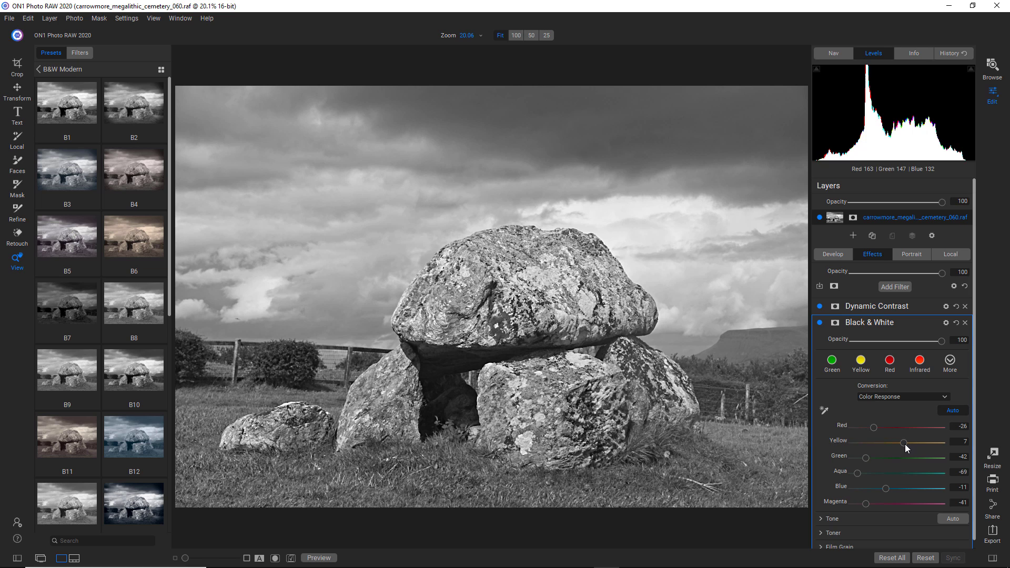
pyautogui.moveTo(905, 445)
pyautogui.mouseDown()
pyautogui.moveTo(949, 443)
pyautogui.moveTo(900, 448)
pyautogui.mouseUp()
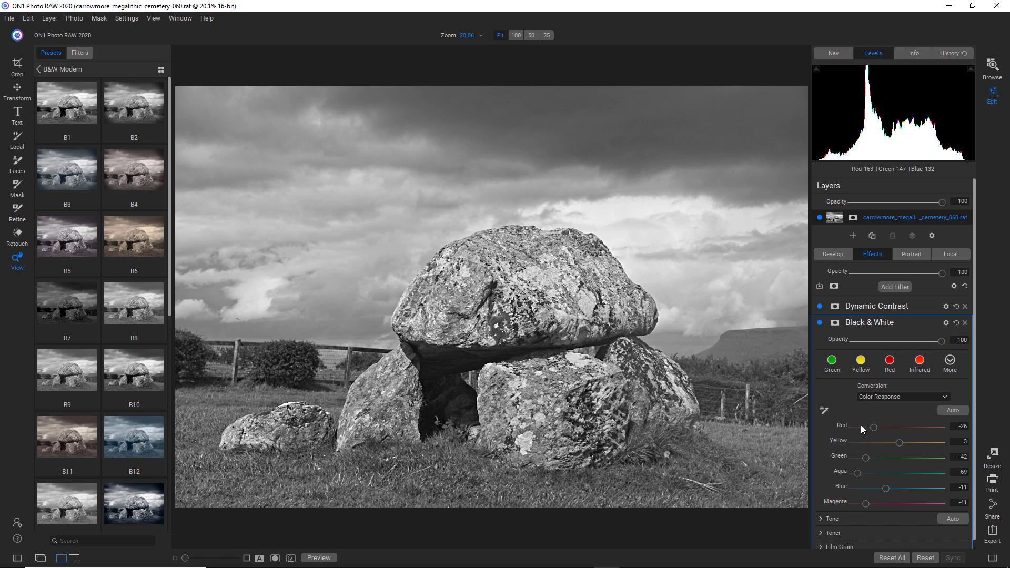
# - Return to the list of preset categories and look through the new and existing ones
pyautogui.click(39, 69)
pyautogui.scroll(-5, 90, 298)
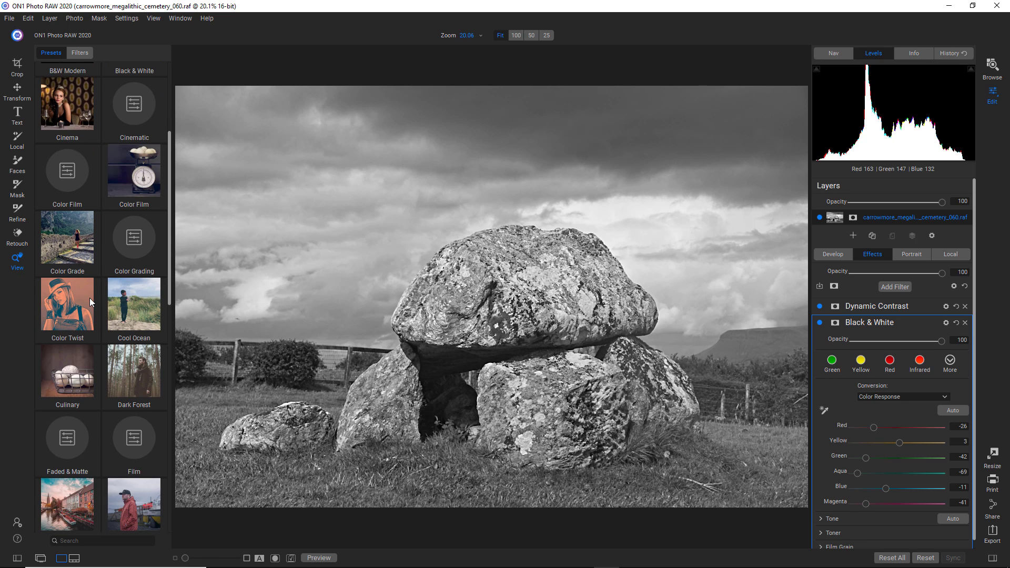
pyautogui.scroll(-4, 89, 298)
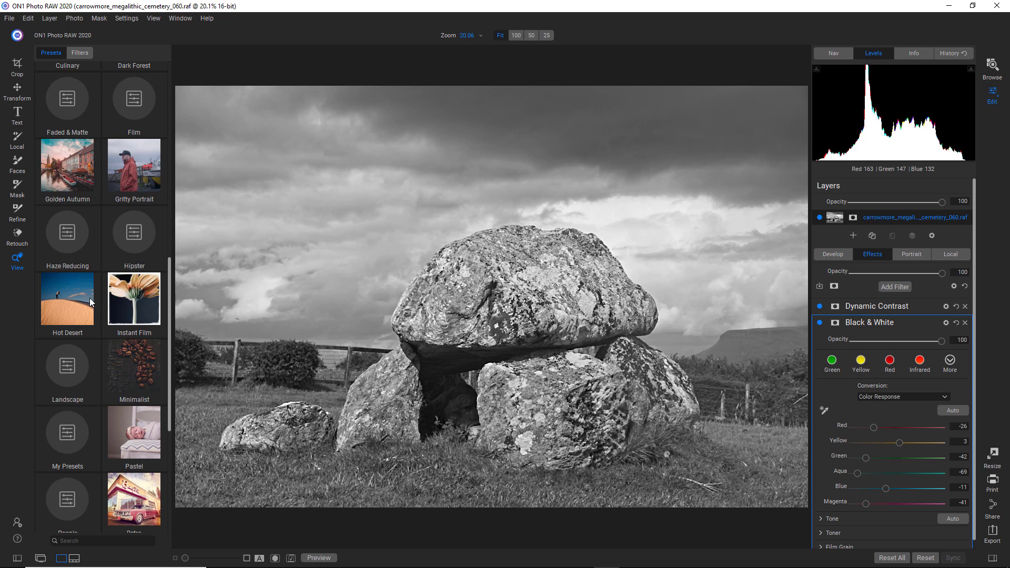
# - Return to the Browse thumbnail grid and go up to the 2020 Beta folder
pyautogui.press('g')
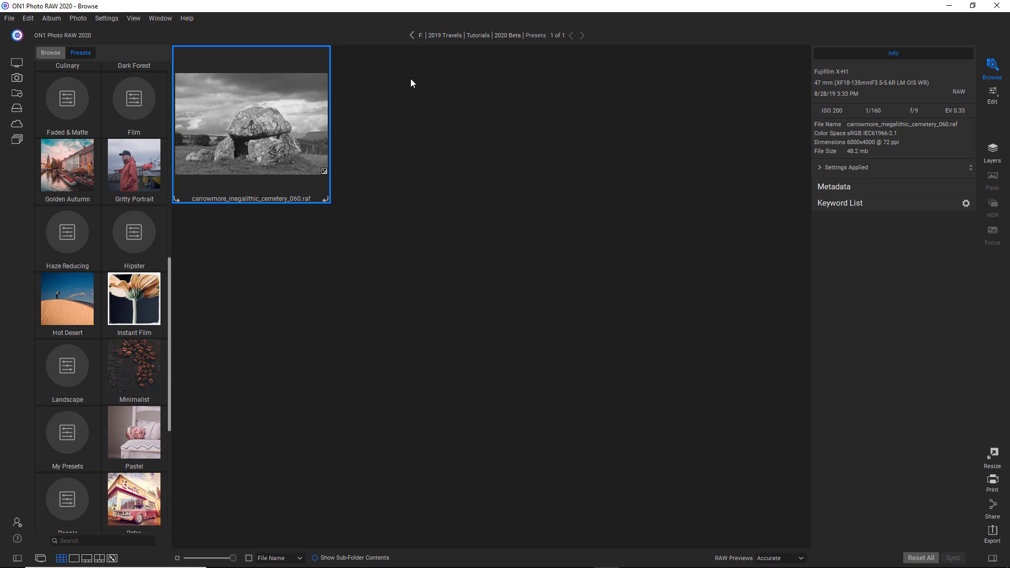
pyautogui.click(508, 37)
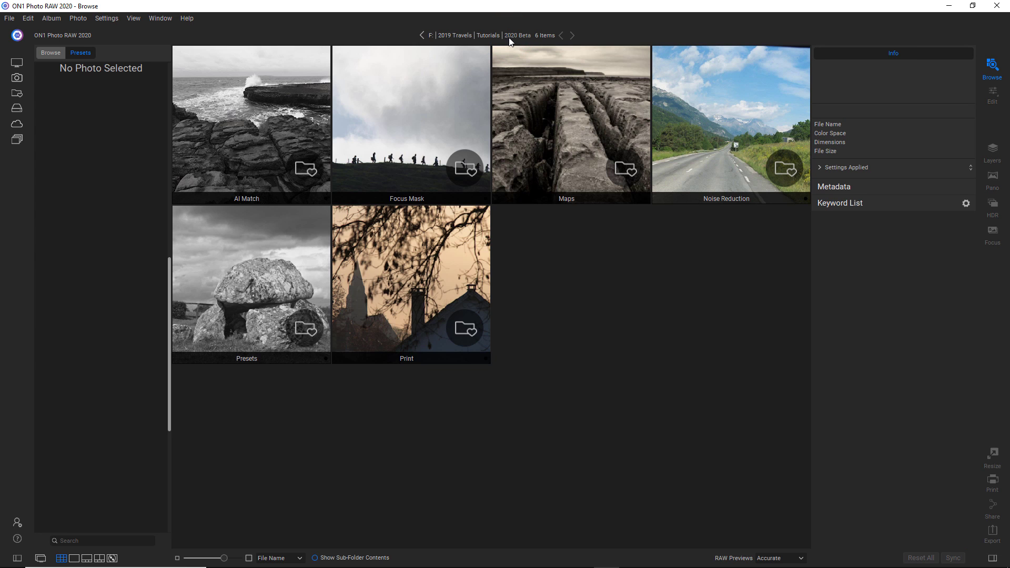